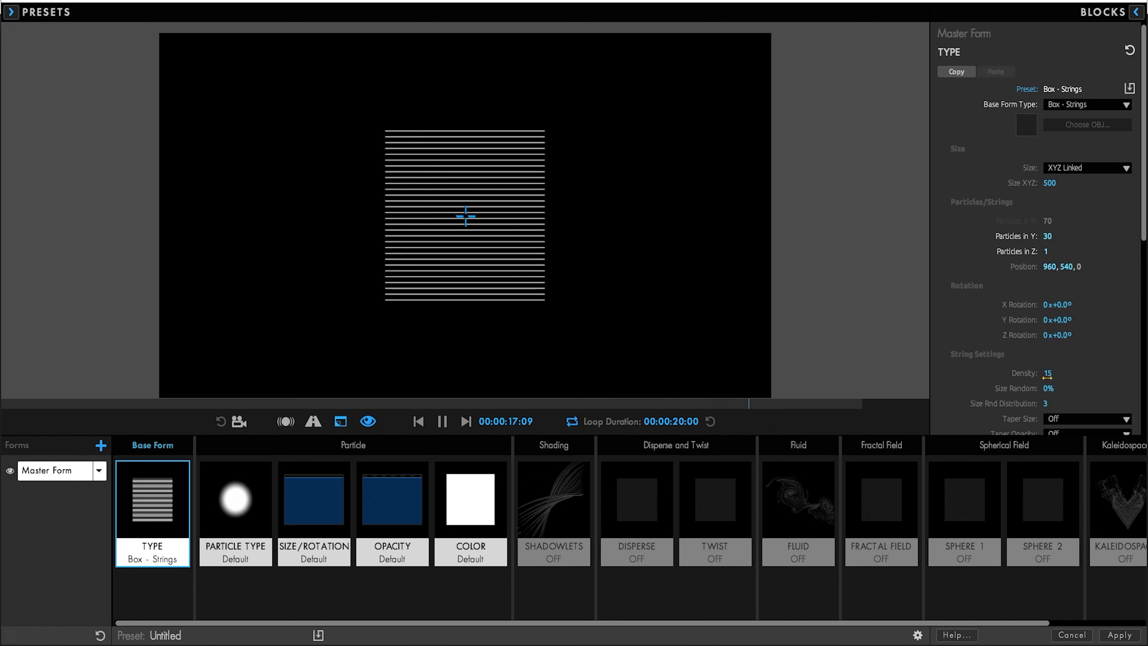
Set the Master Form's particle size to 0 and its particle blend mode to Add.
click(291, 526)
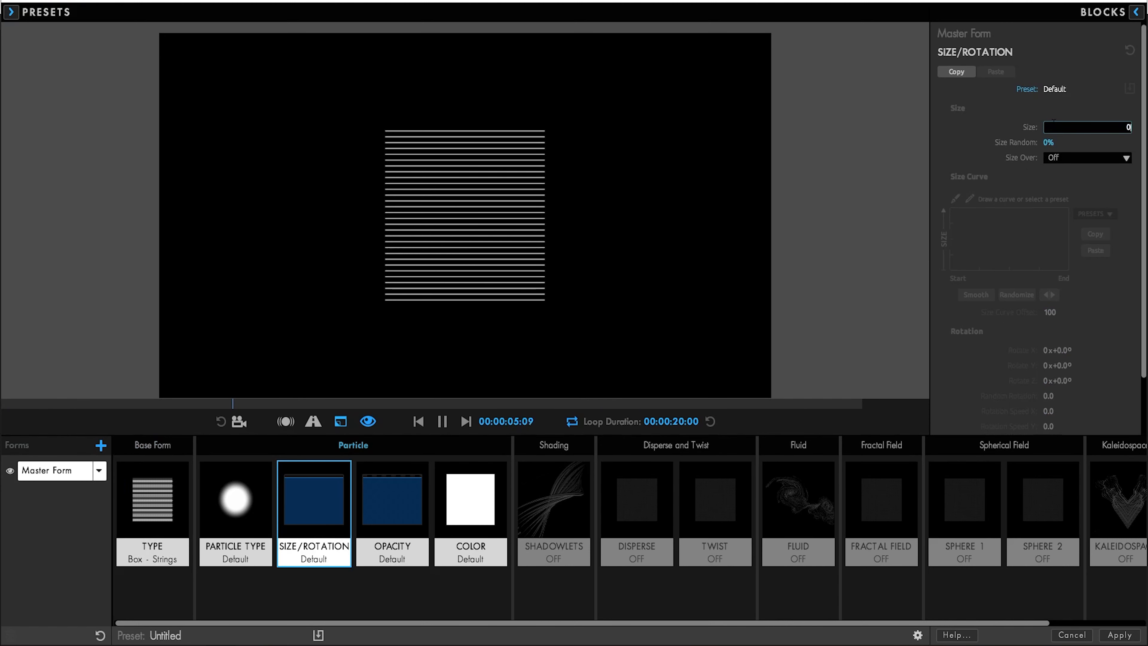
key(Tab)
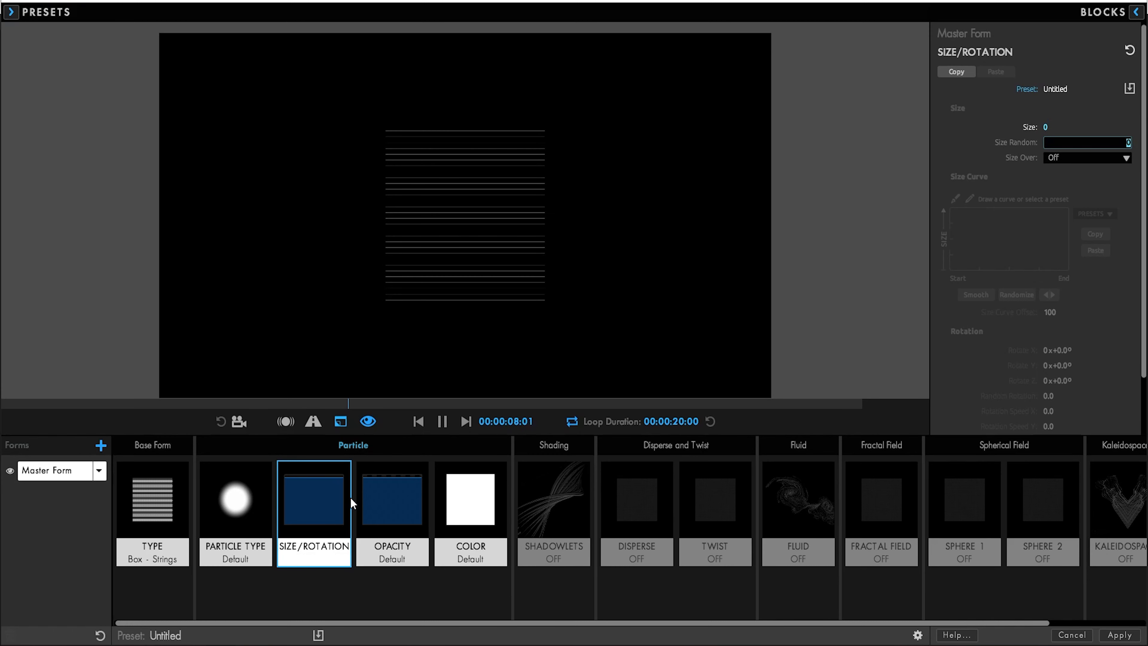
click(254, 524)
click(1084, 412)
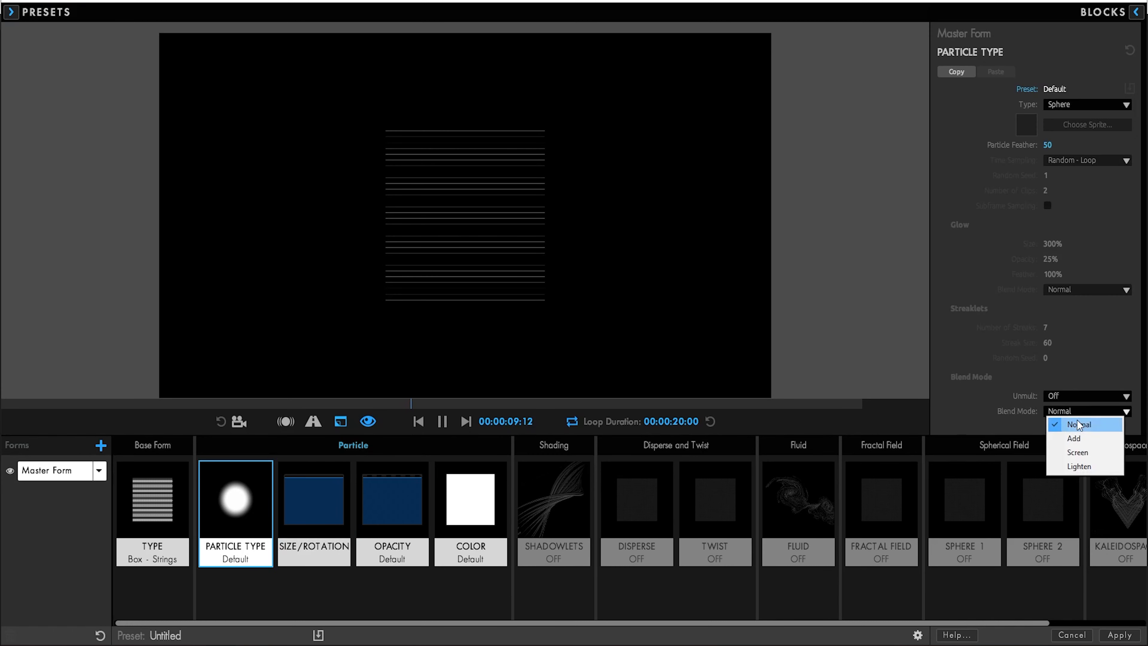
click(1078, 440)
Color the Master Form's particles Over X with a randomized gradient.
click(487, 508)
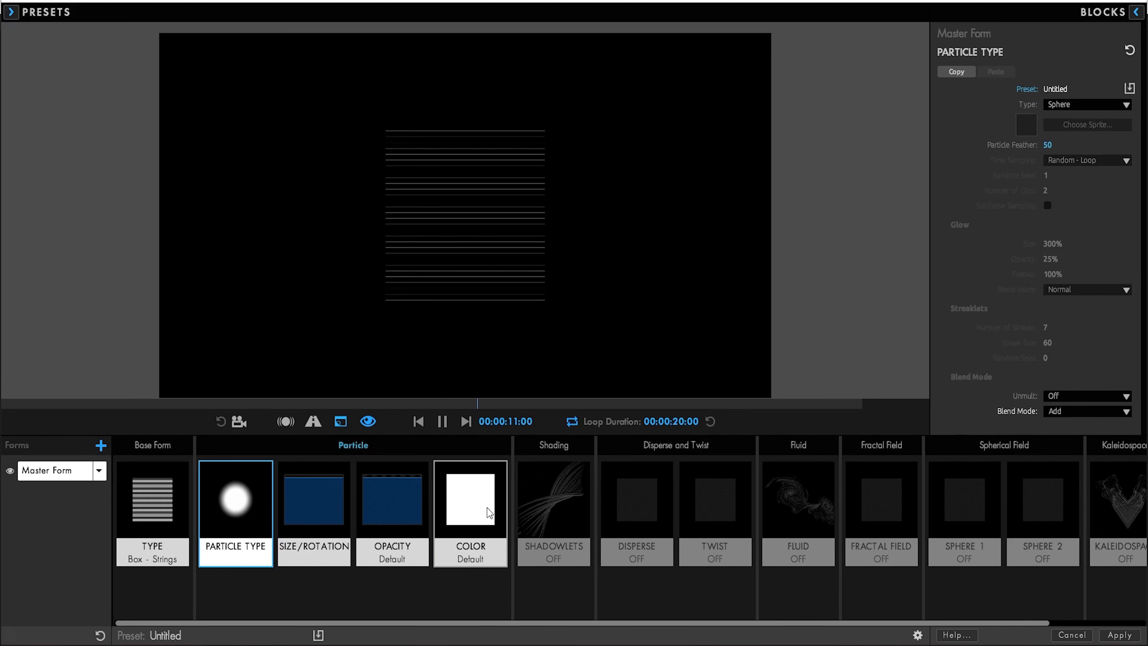
click(1053, 127)
click(1060, 152)
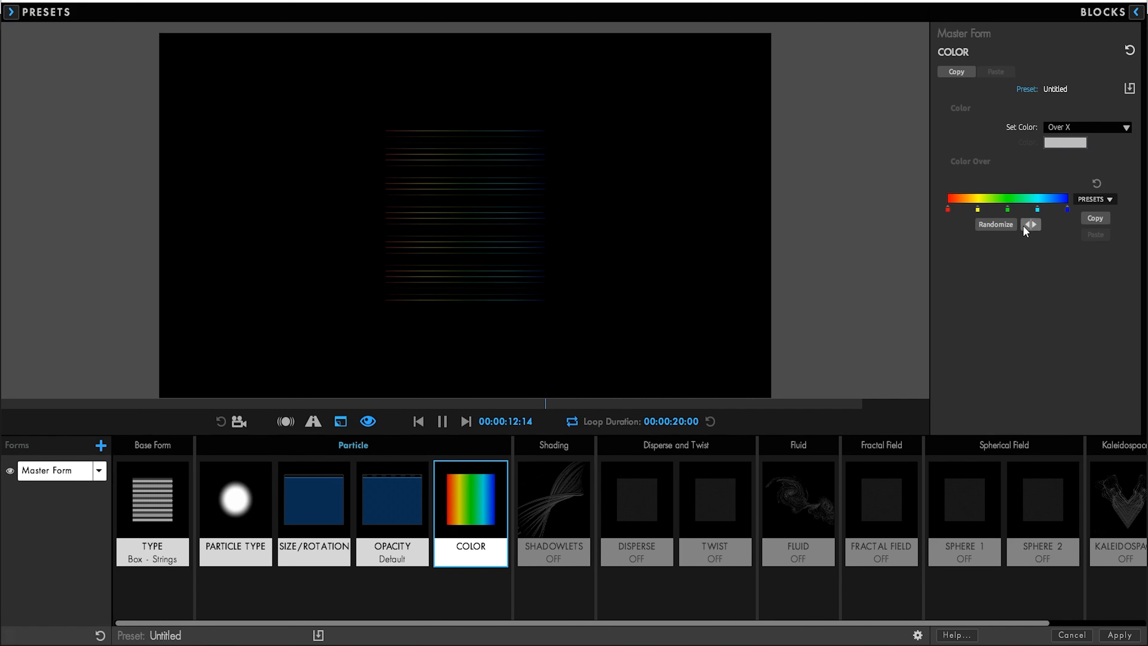
click(999, 226)
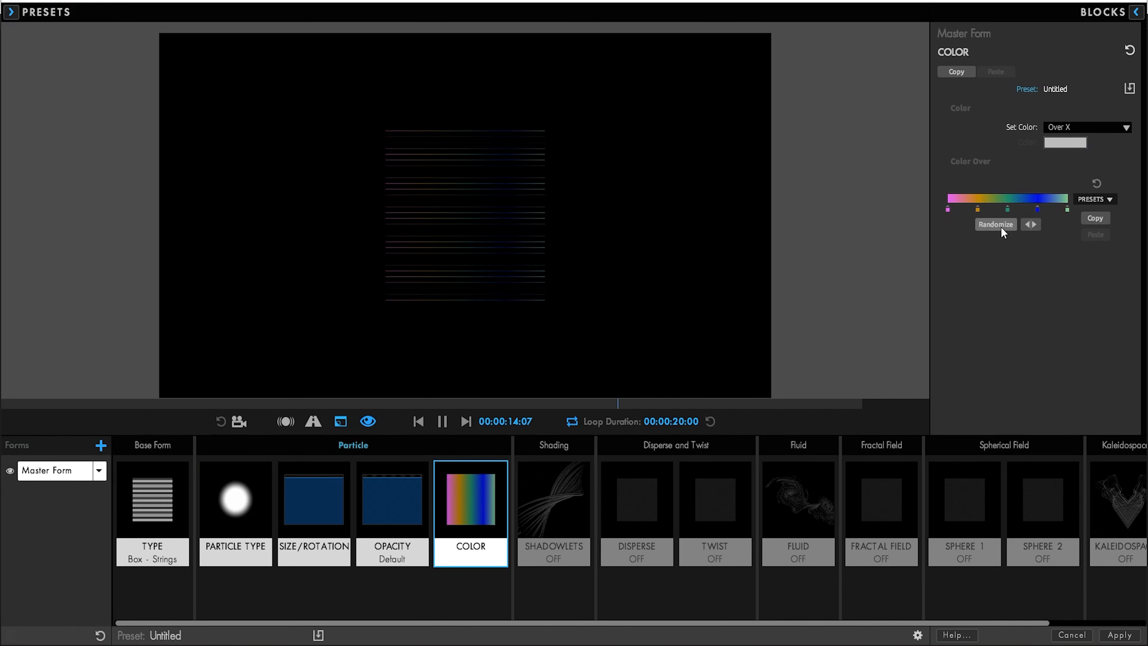
Transform the Master Form with an X Rotation W of -80° and a scale of 599, and pause the preview.
drag(991, 623, 1084, 624)
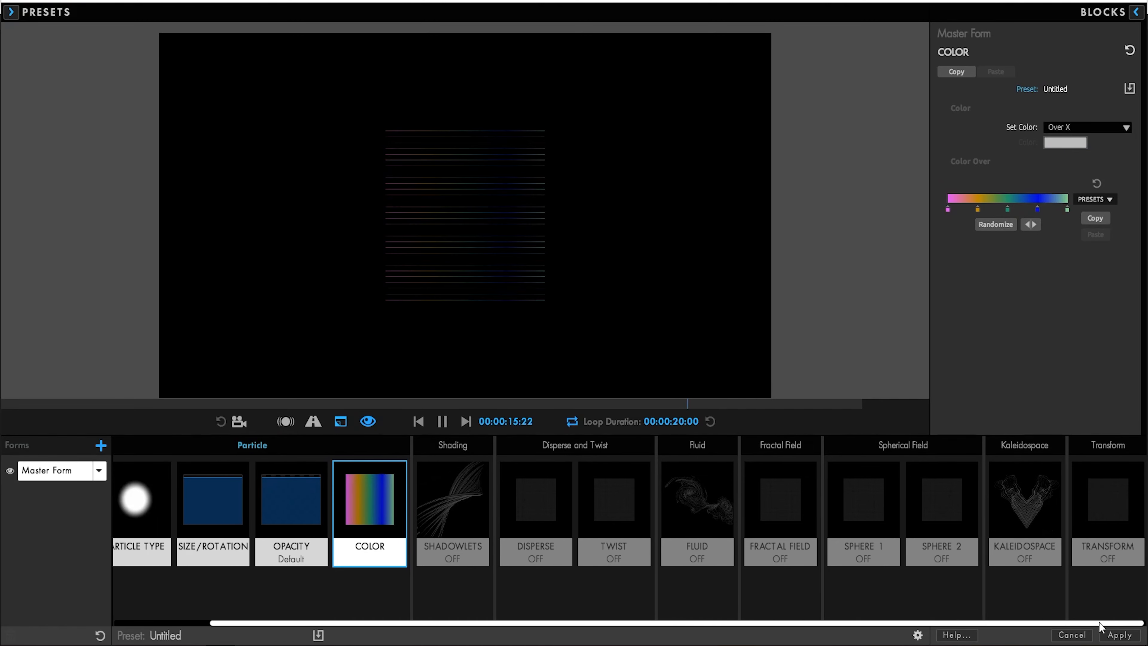
click(1111, 525)
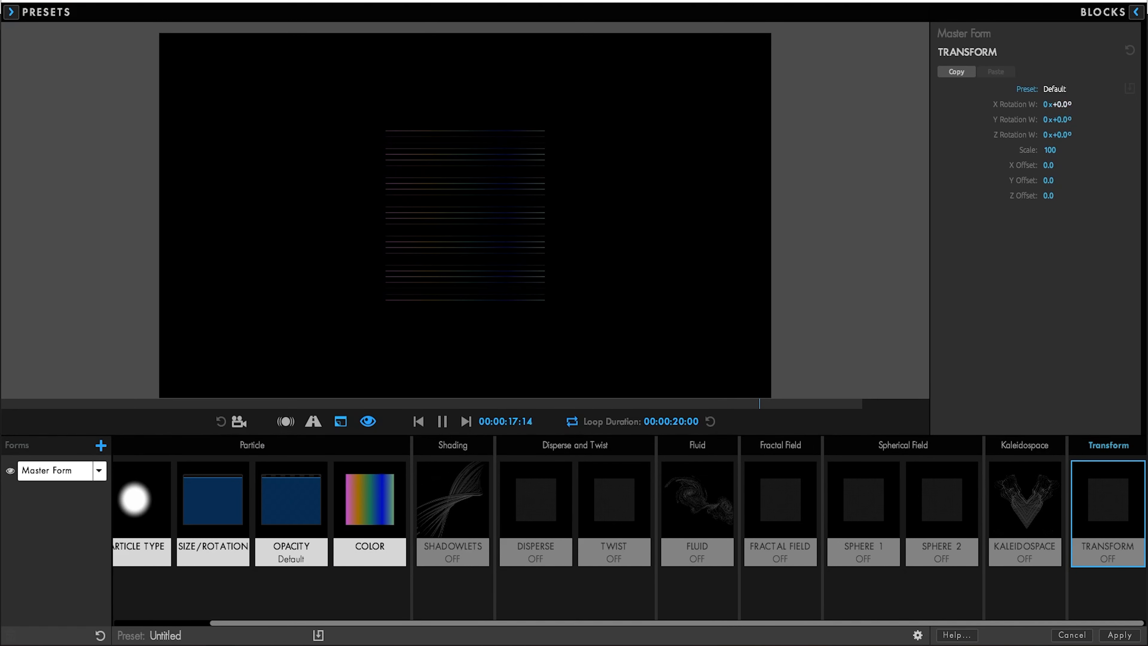
drag(1061, 104, 1025, 104)
drag(1049, 150, 1105, 150)
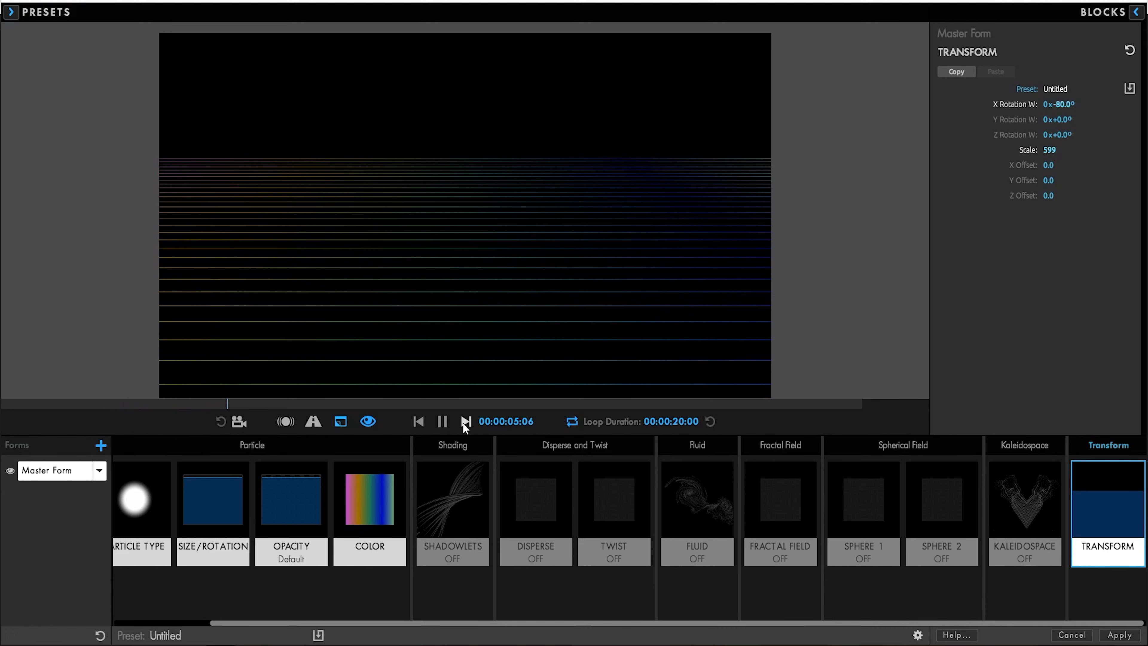
key(space)
Duplicate the Master Form and set the duplicate's base form Z Rotation to 90° to make crossing grid lines.
click(396, 499)
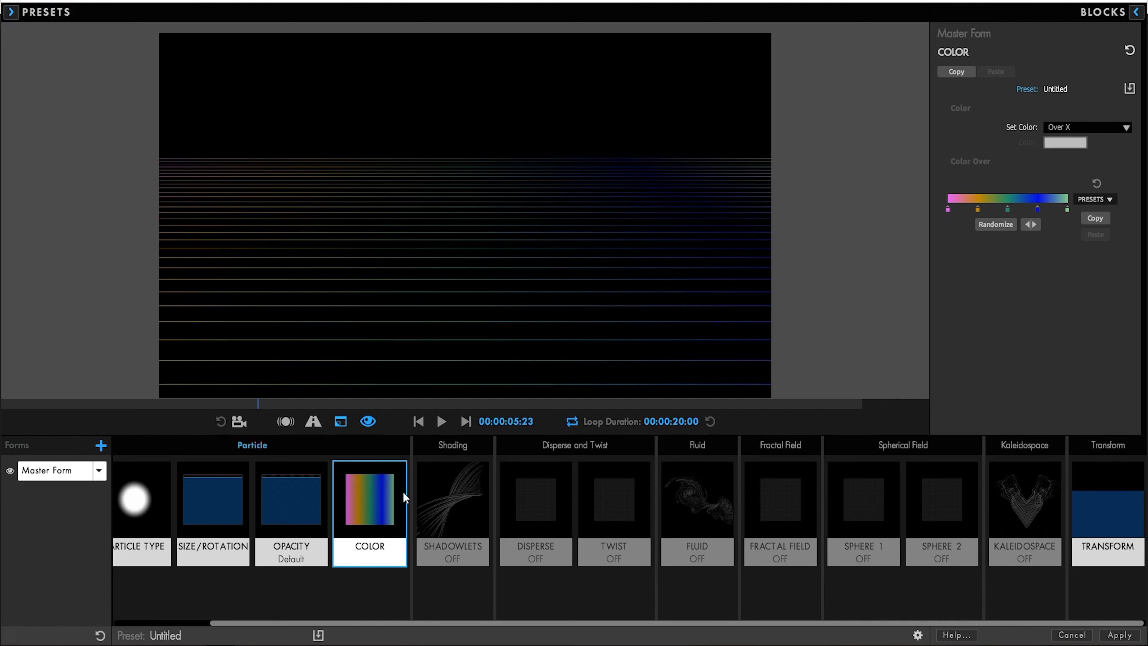
click(100, 476)
click(126, 499)
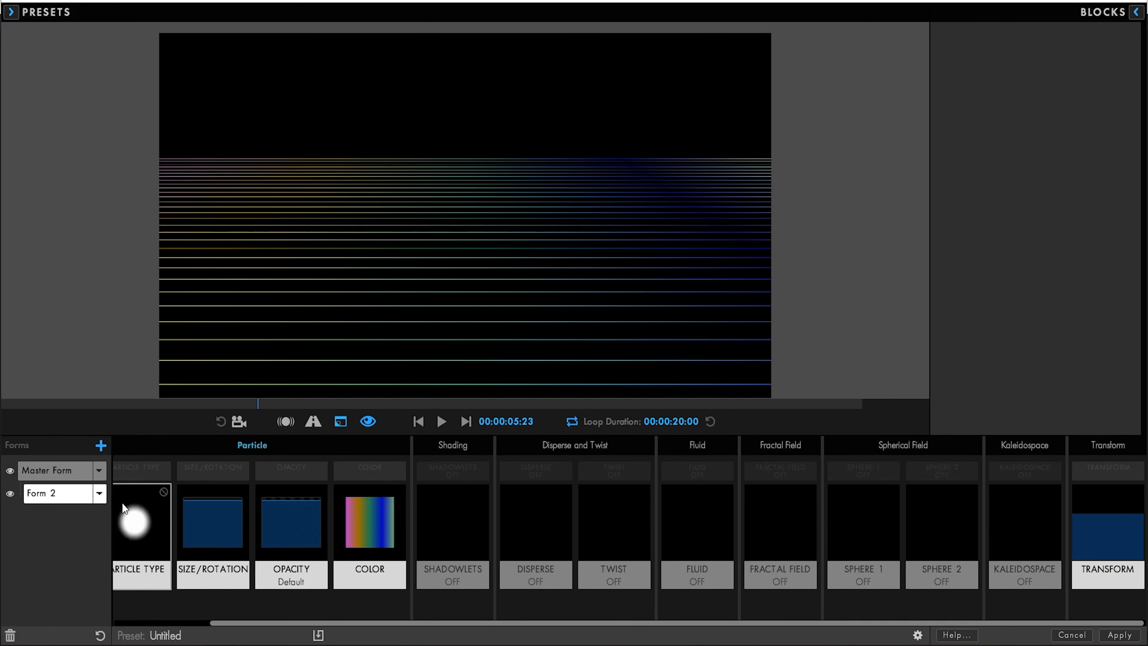
drag(246, 622, 144, 624)
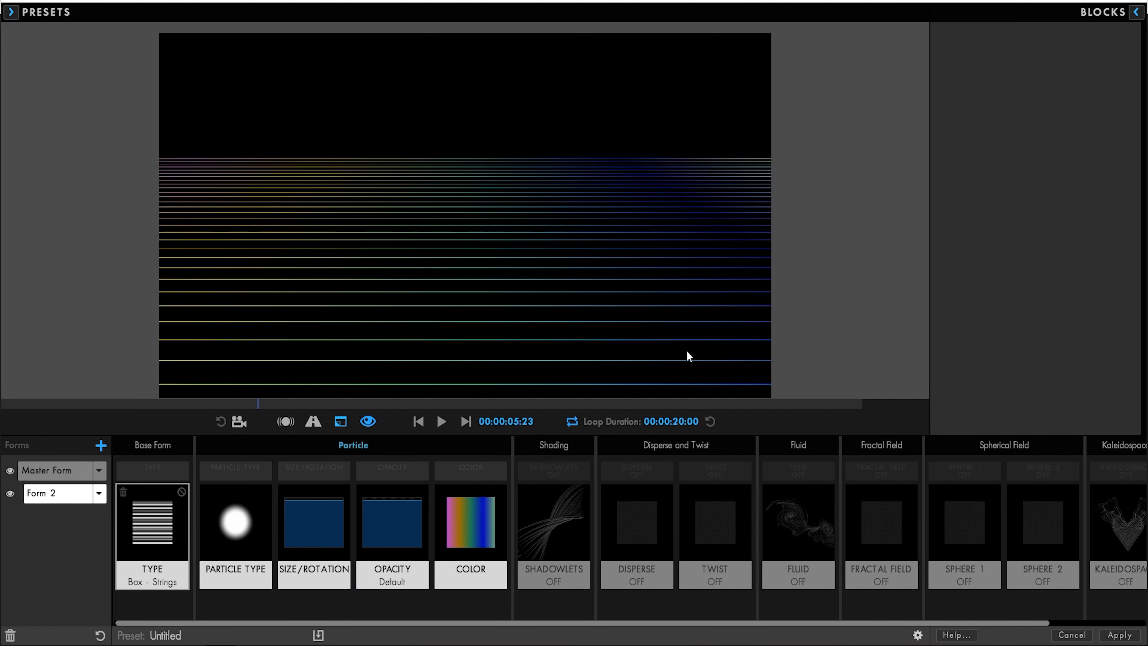
drag(1065, 351, 1106, 351)
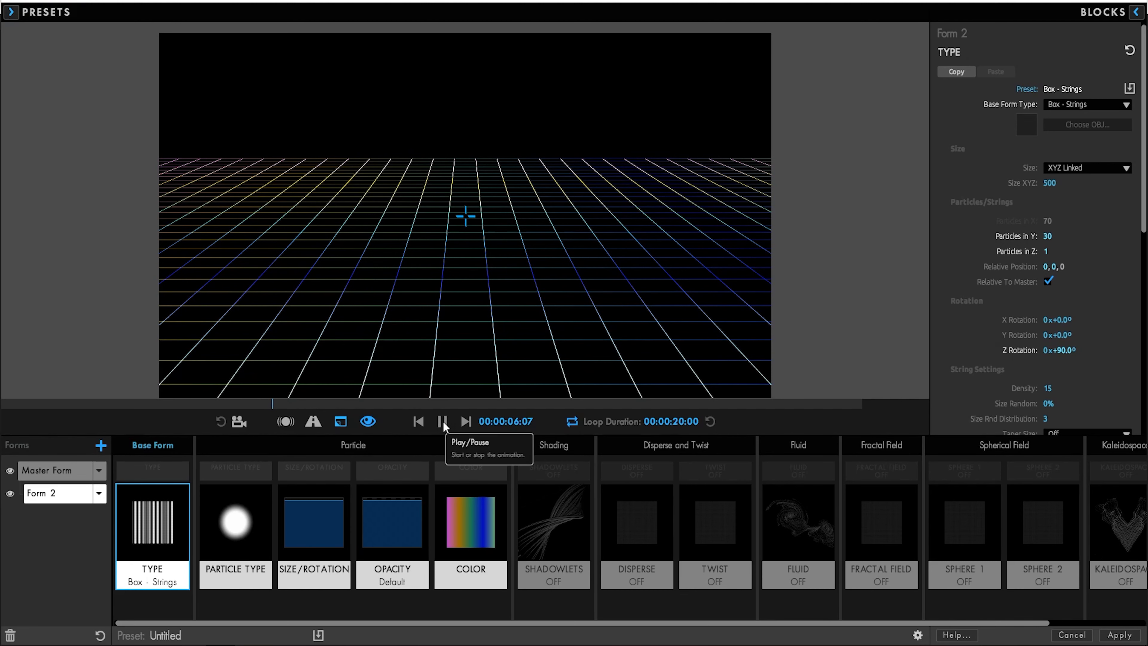
click(442, 422)
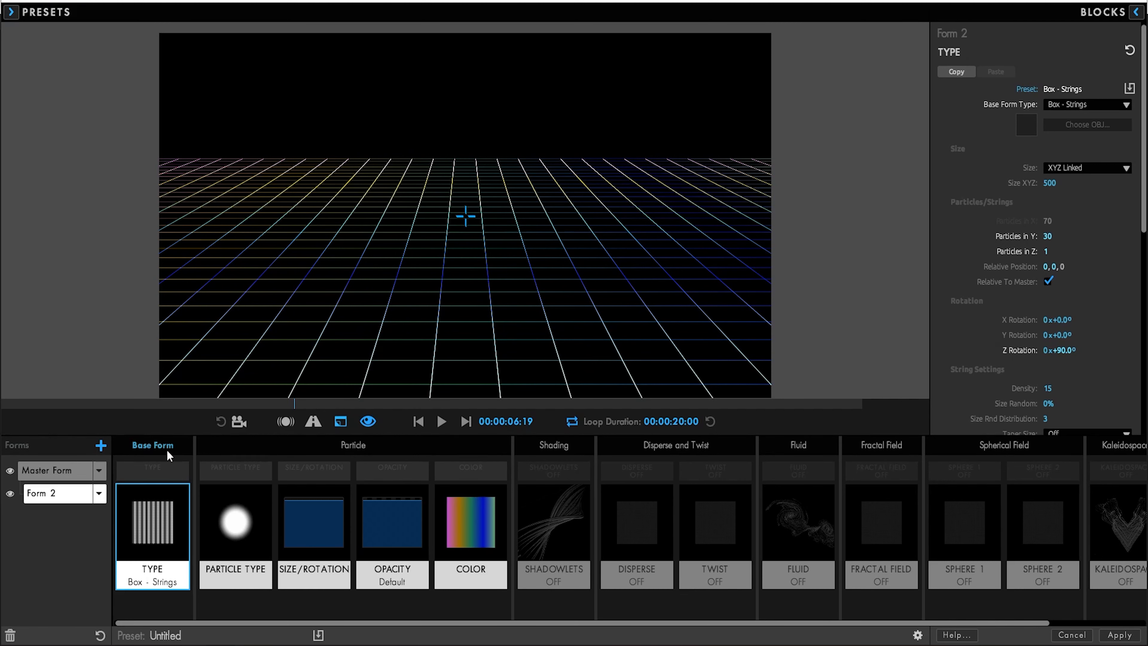
Duplicate Form 2 and set the new form's particle size to 0.55.
click(102, 494)
click(120, 524)
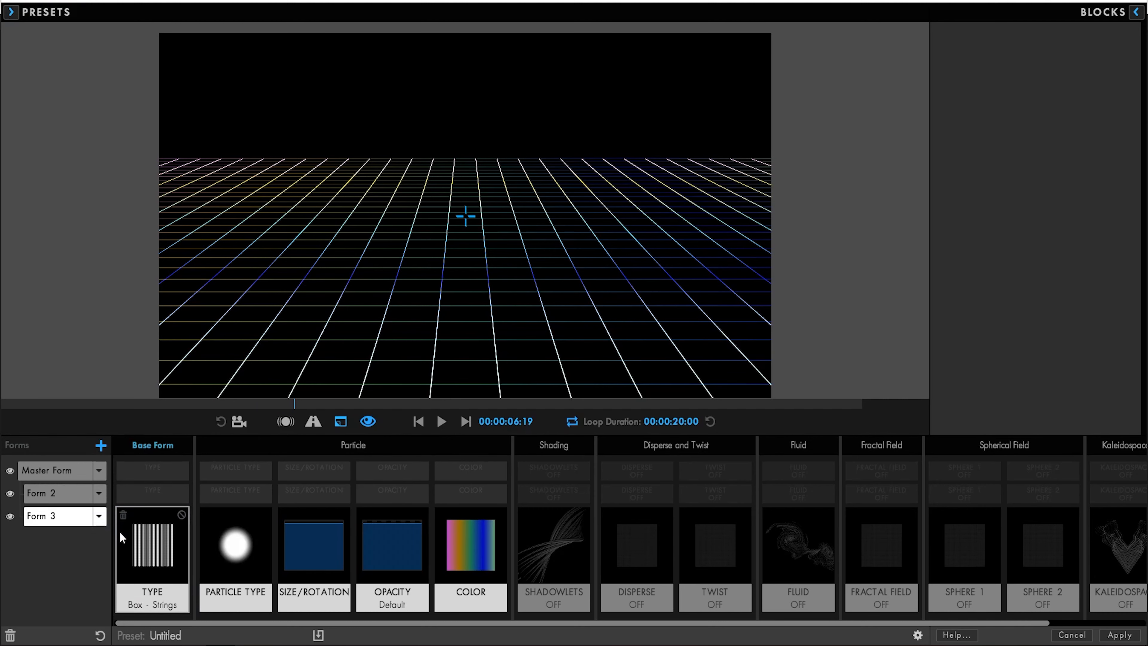
click(247, 565)
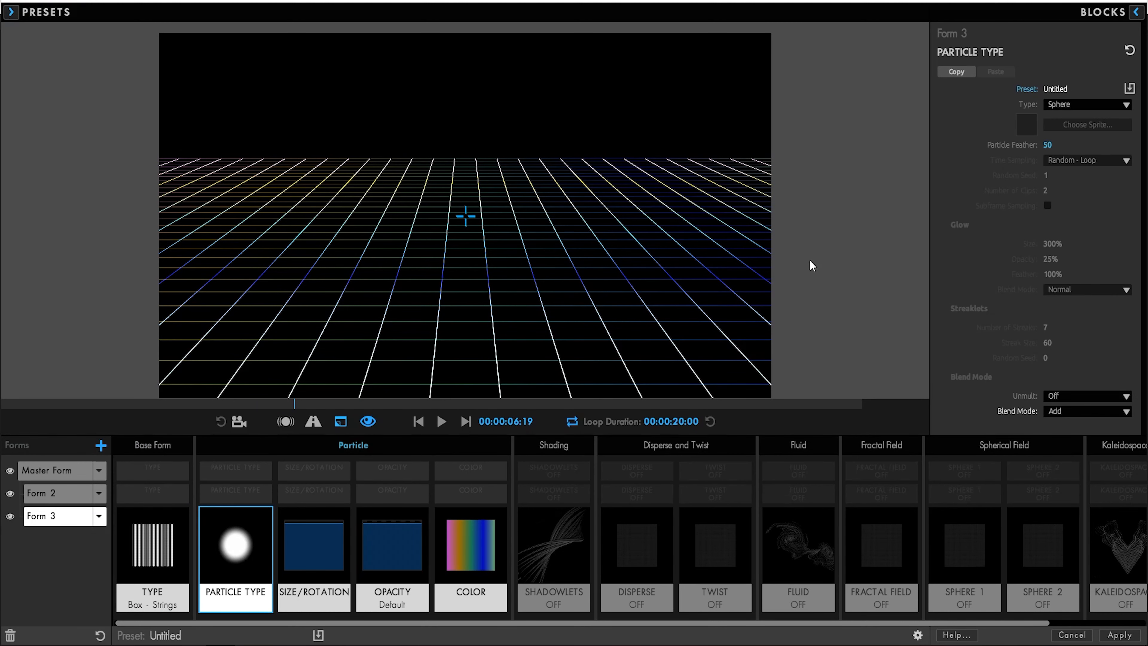
click(334, 566)
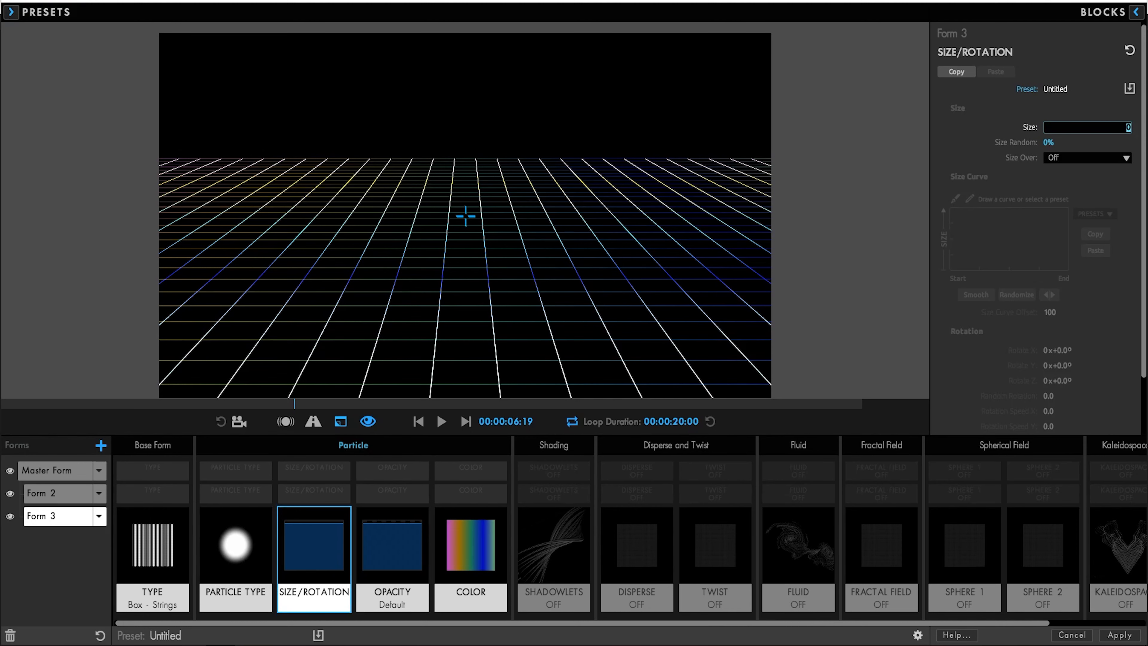
text(.55)
key(Tab)
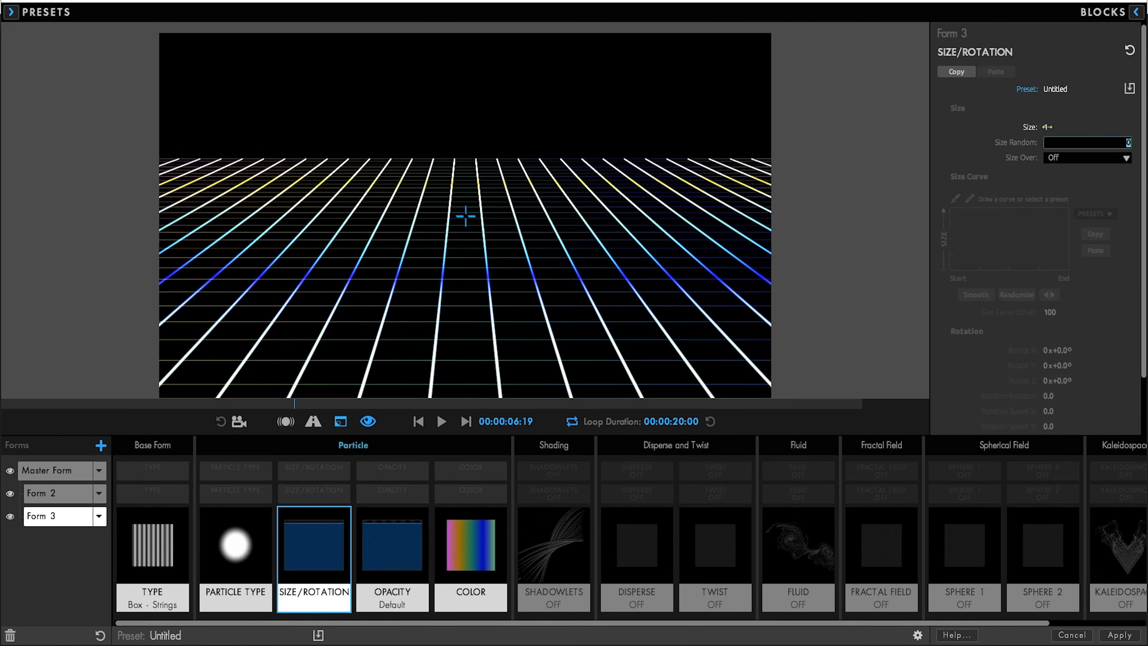
Reduce the string density of Form 3 to 2.
click(152, 551)
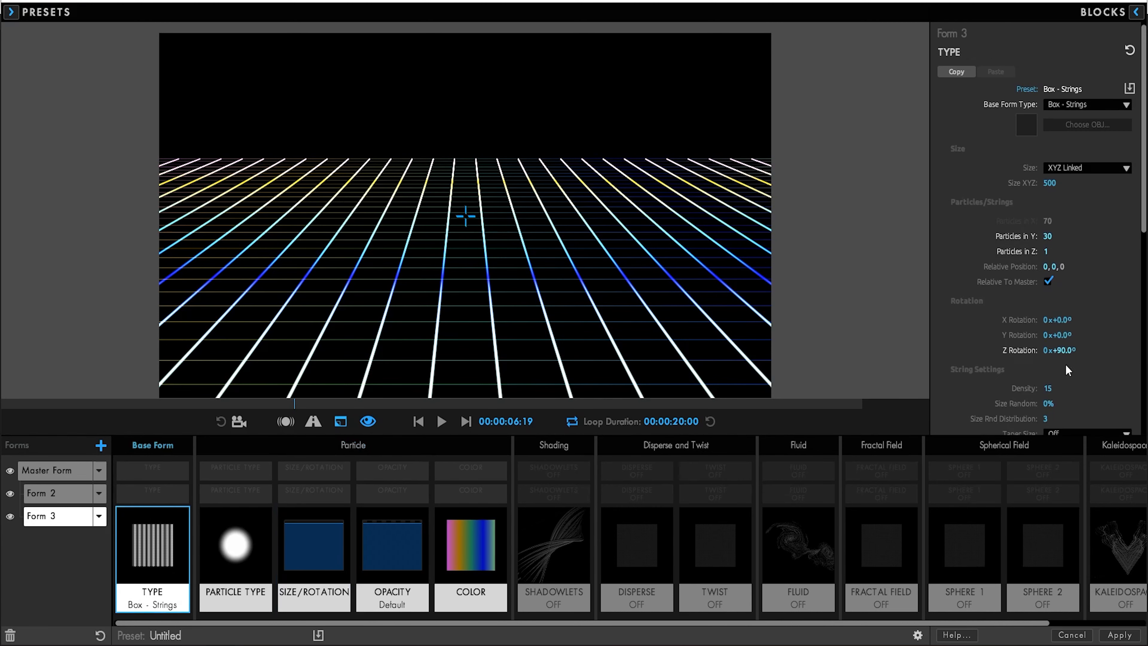
drag(1047, 375, 1018, 375)
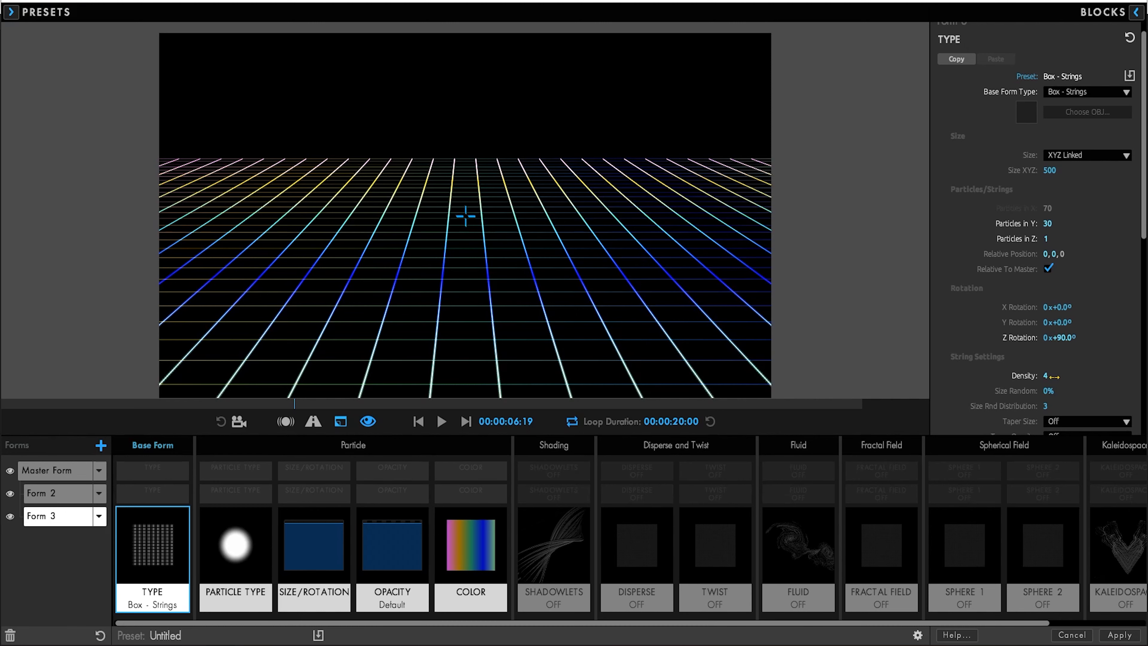
key(Tab)
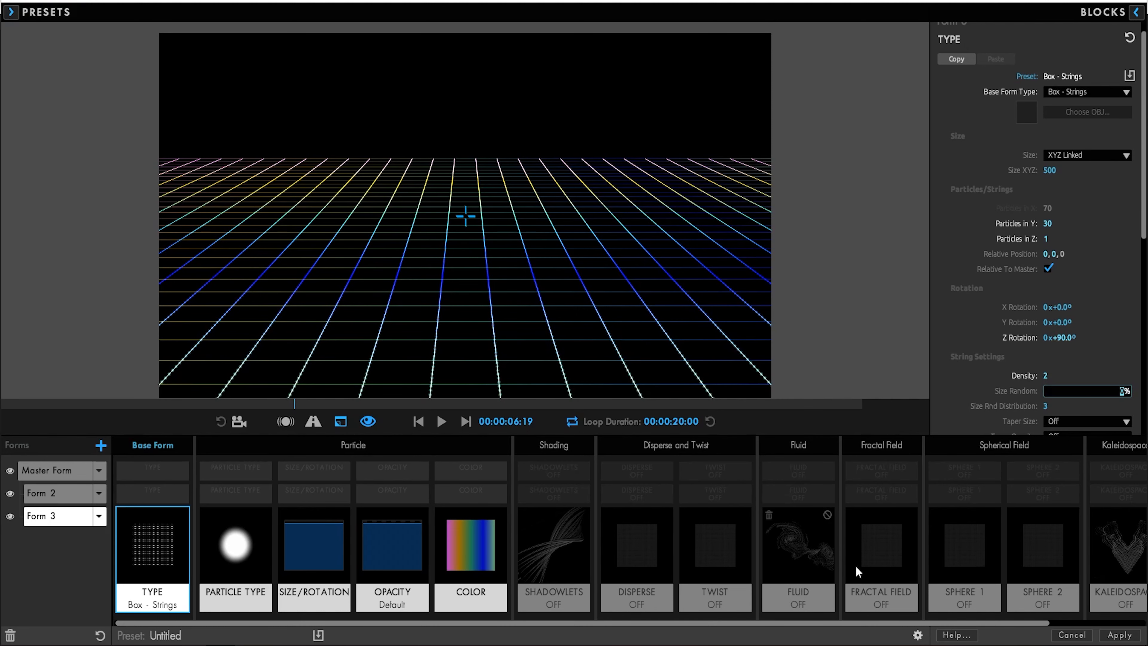
Add a Fractal Field to Form 3 with Affect Size 15 and Flow Y 280.
click(911, 529)
drag(1047, 105, 1058, 105)
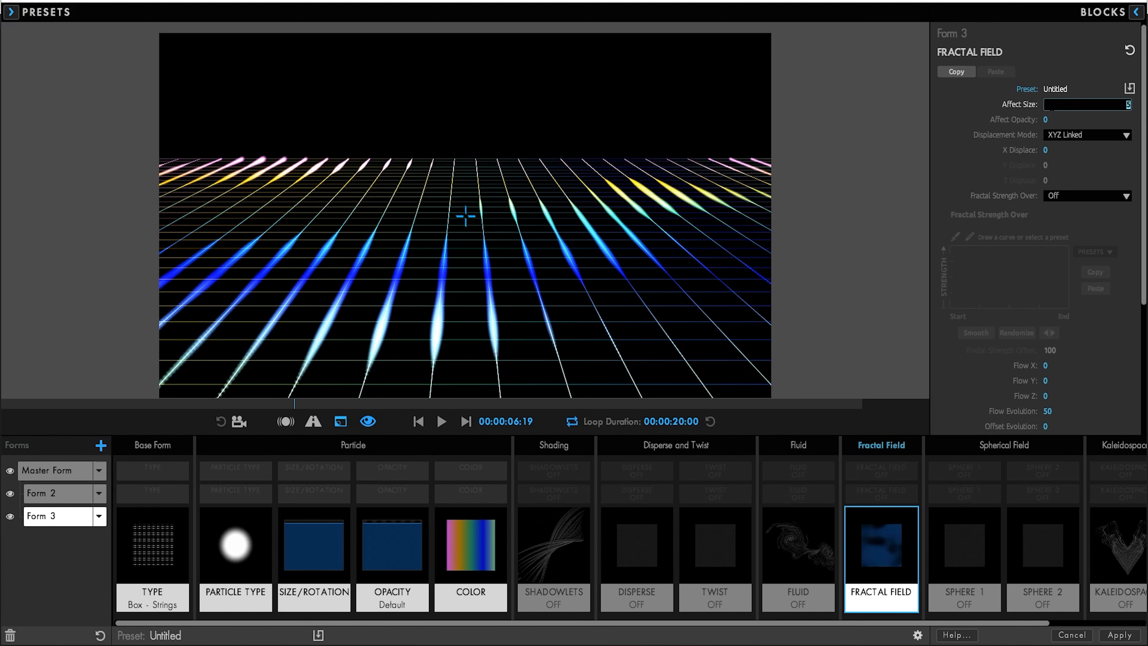
key(Tab)
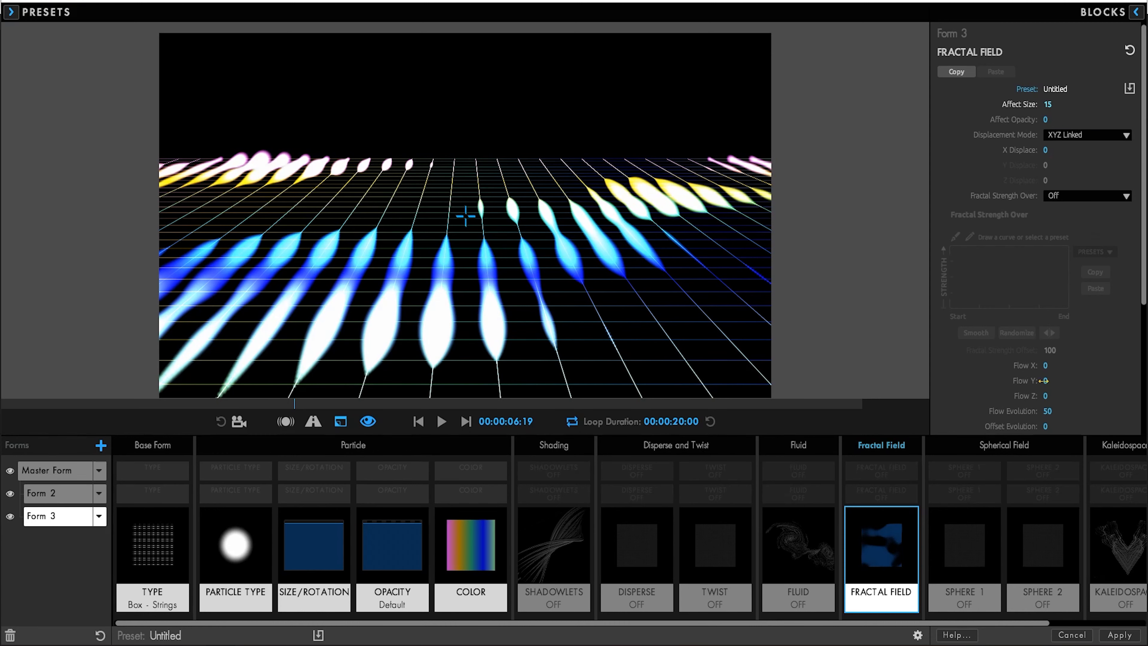
key(Tab)
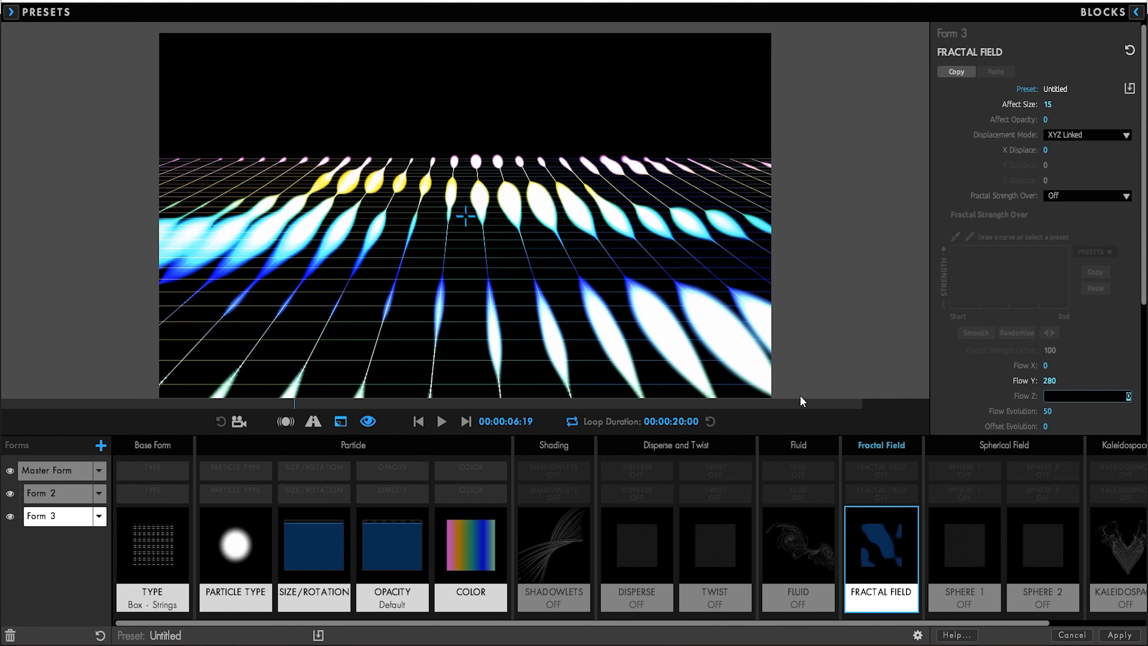
Play the preview and enable Flow Loop on the Fractal Field with a loop time of 10 seconds.
click(441, 422)
scroll(1011, 351, down, 2)
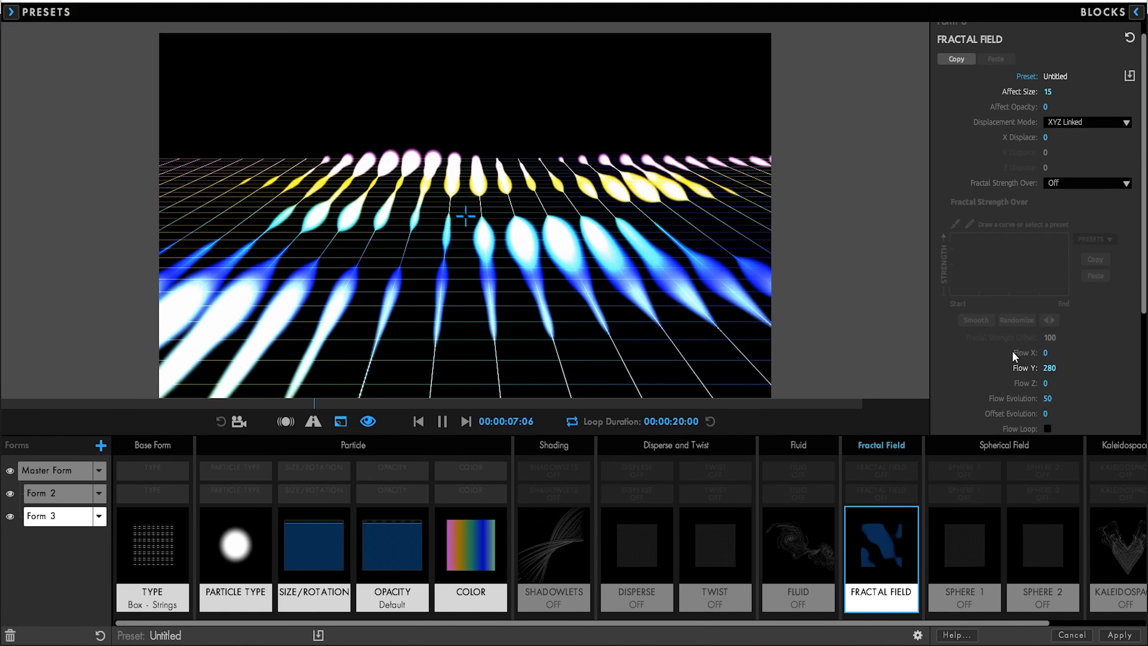
scroll(1024, 362, down, 5)
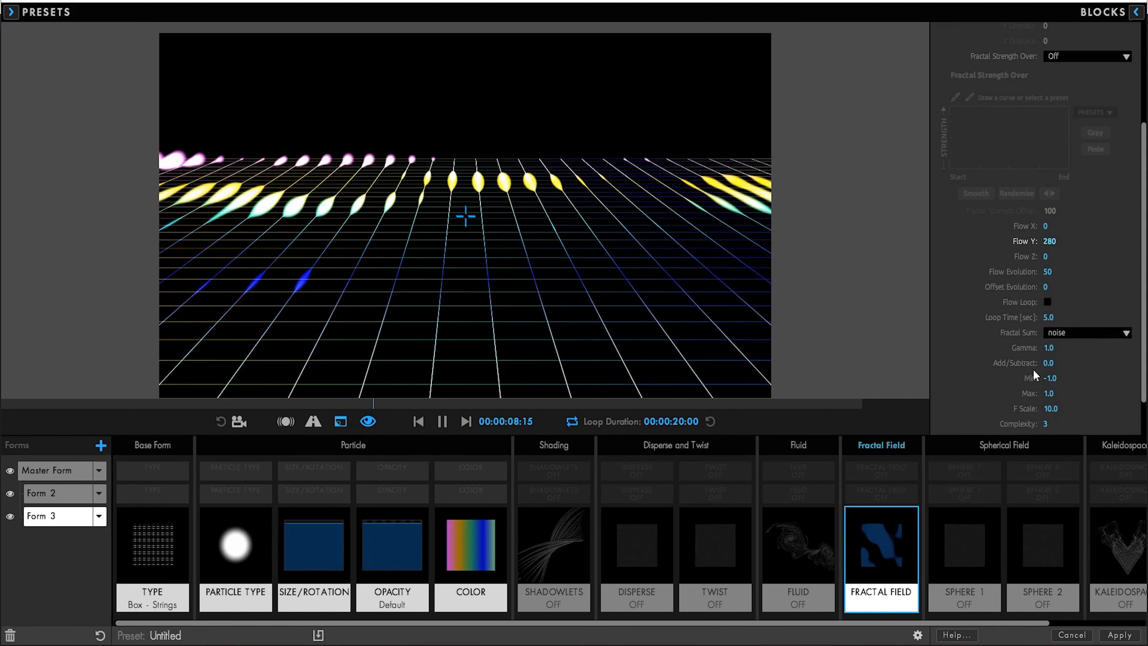
click(1047, 317)
text(10)
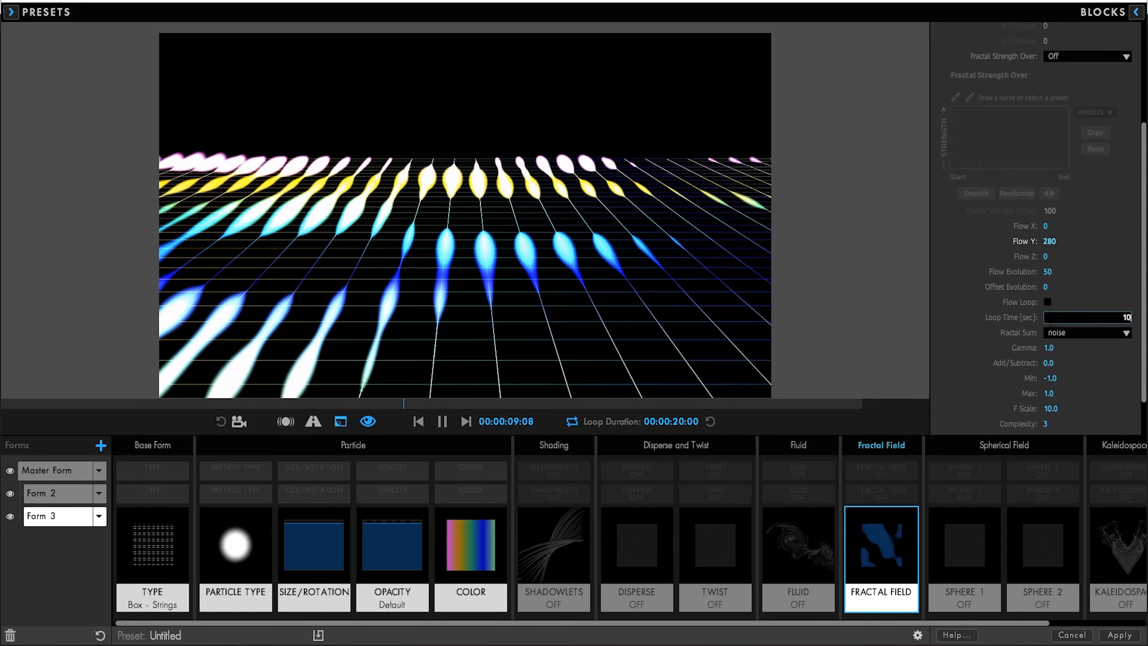
click(1048, 302)
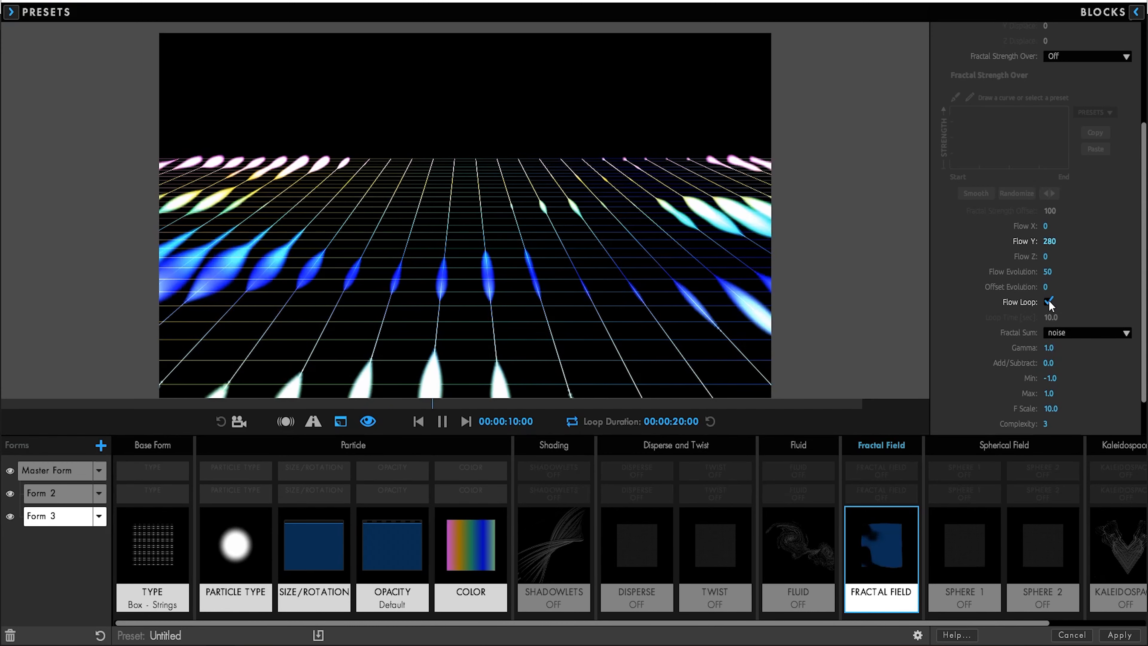
Set the Fractal Field's Max to 0.1 and its F Scale to 6.
drag(1058, 393, 1053, 395)
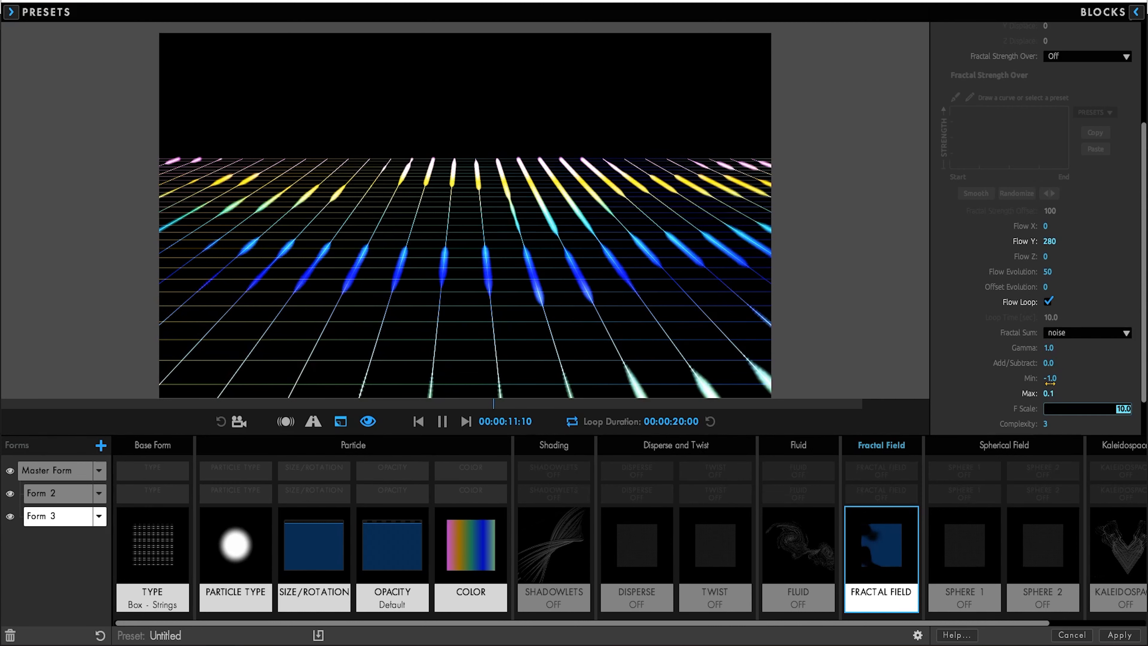
key(Tab)
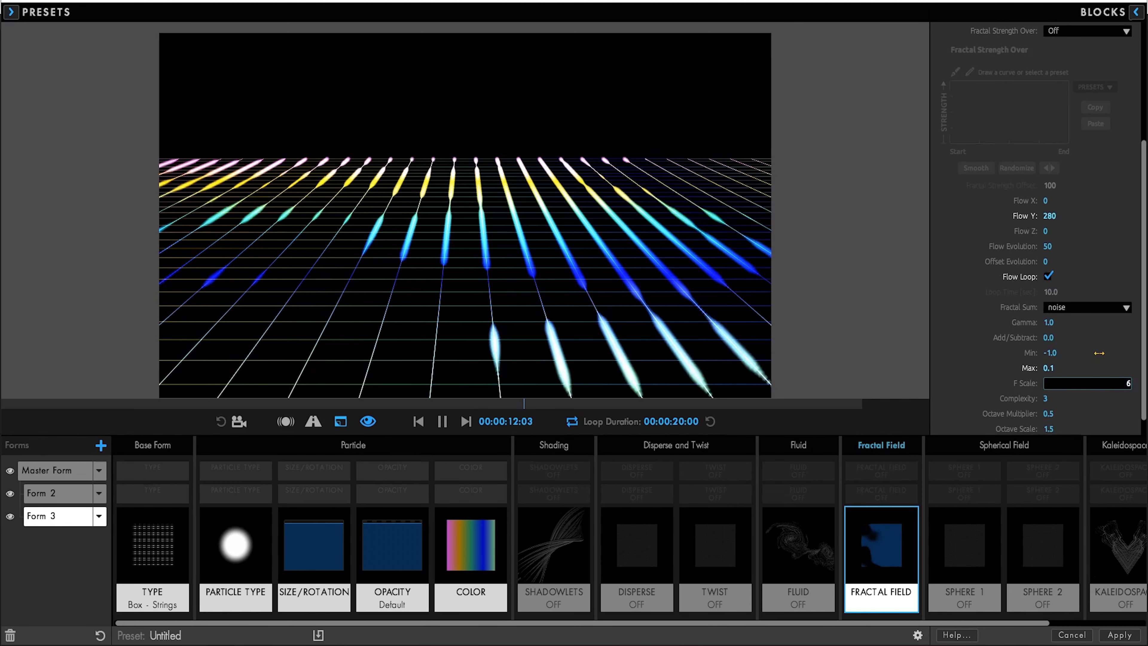
text(6)
key(Tab)
scroll(1091, 365, down, 1)
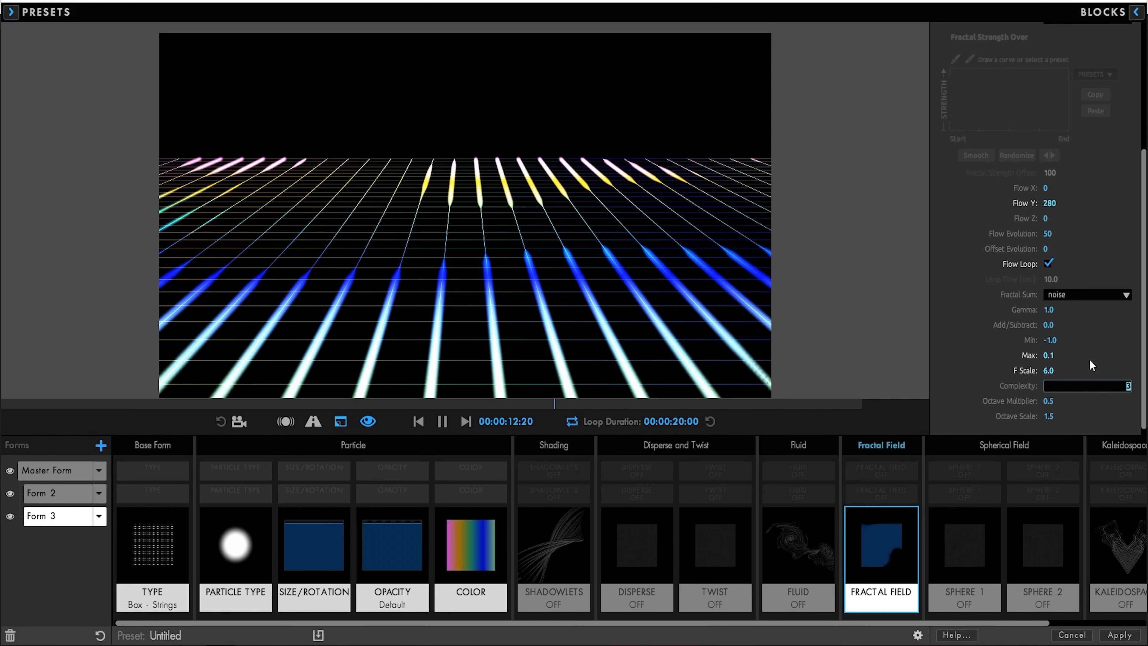
click(956, 346)
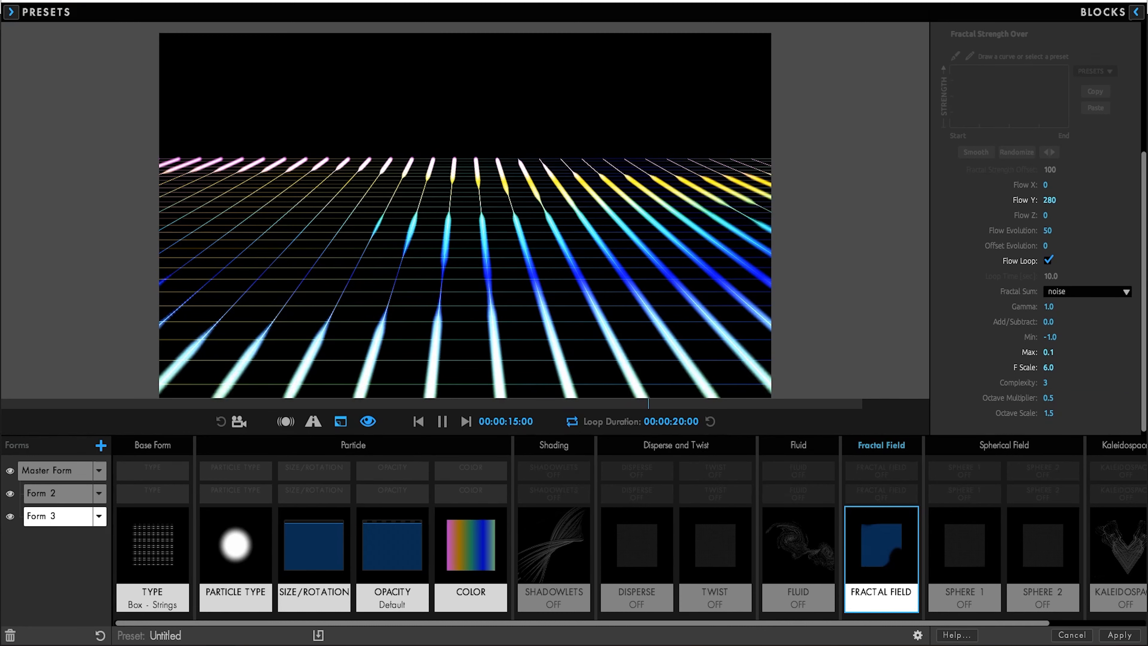
Apply the Designer setup to the Form layer in After Effects and scrub the composition to 0:00:03:21.
click(1118, 634)
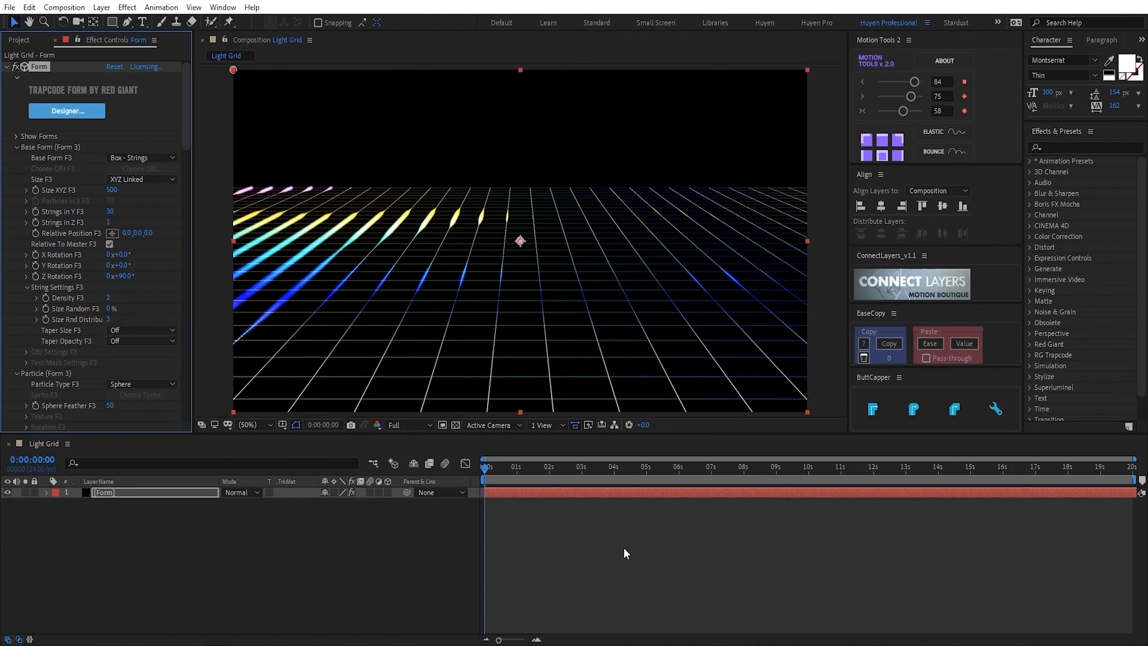
drag(496, 468, 609, 468)
Create a black 1920 × 1080 solid named BG and place it below the Form layer.
click(243, 552)
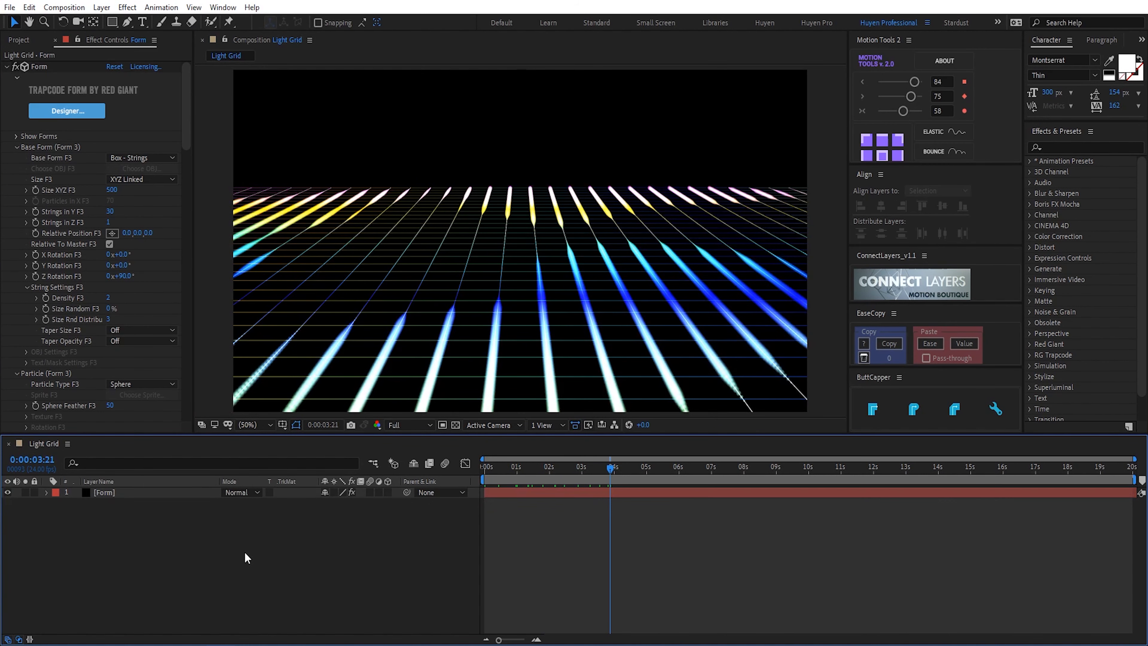
key(ctrl+y)
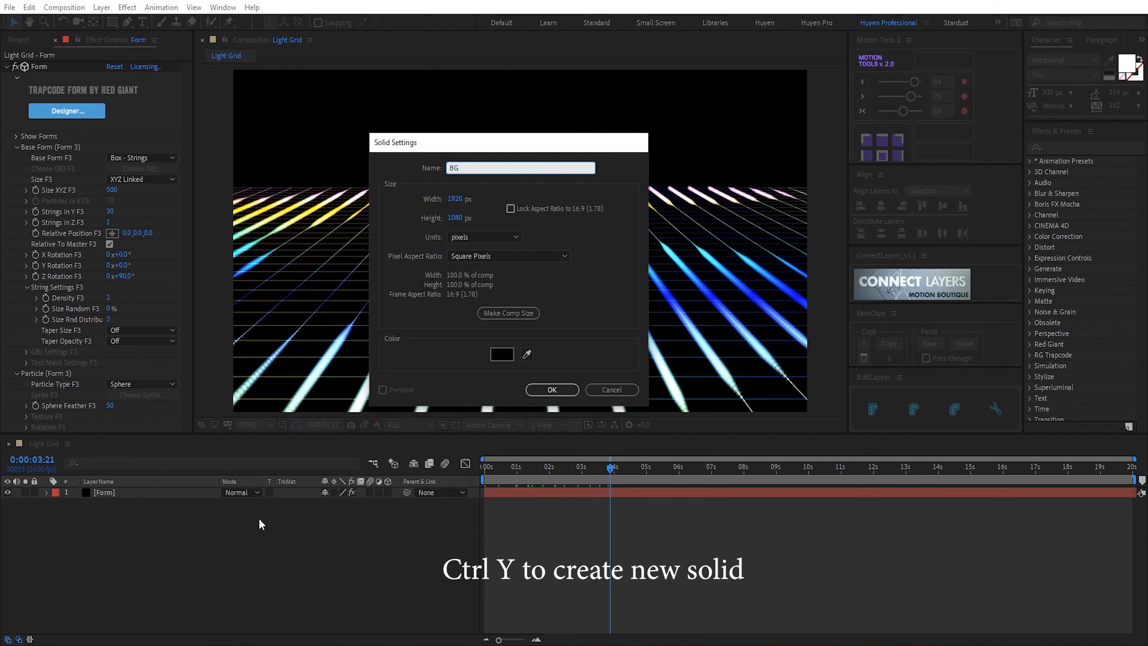
key(Return)
key(ctrl+shift+bracketleft)
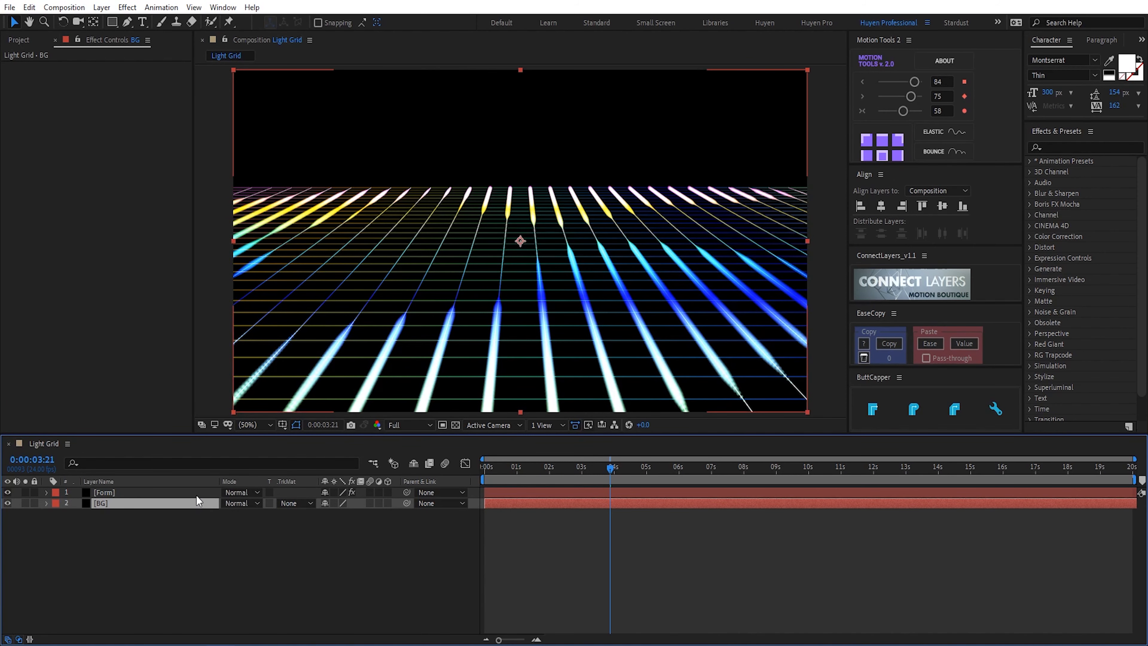
Scrub to 0:00:10:17, randomize the Master Form's color gradient over X several times in the Designer, and apply it to the Form layer.
click(181, 494)
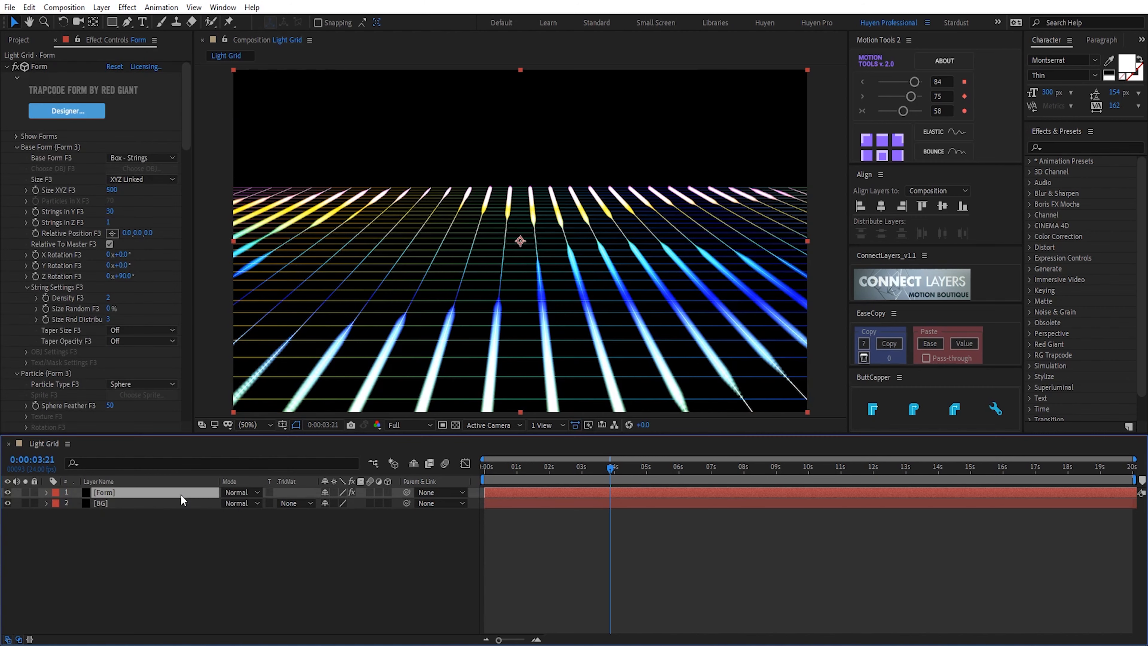
drag(499, 470, 830, 474)
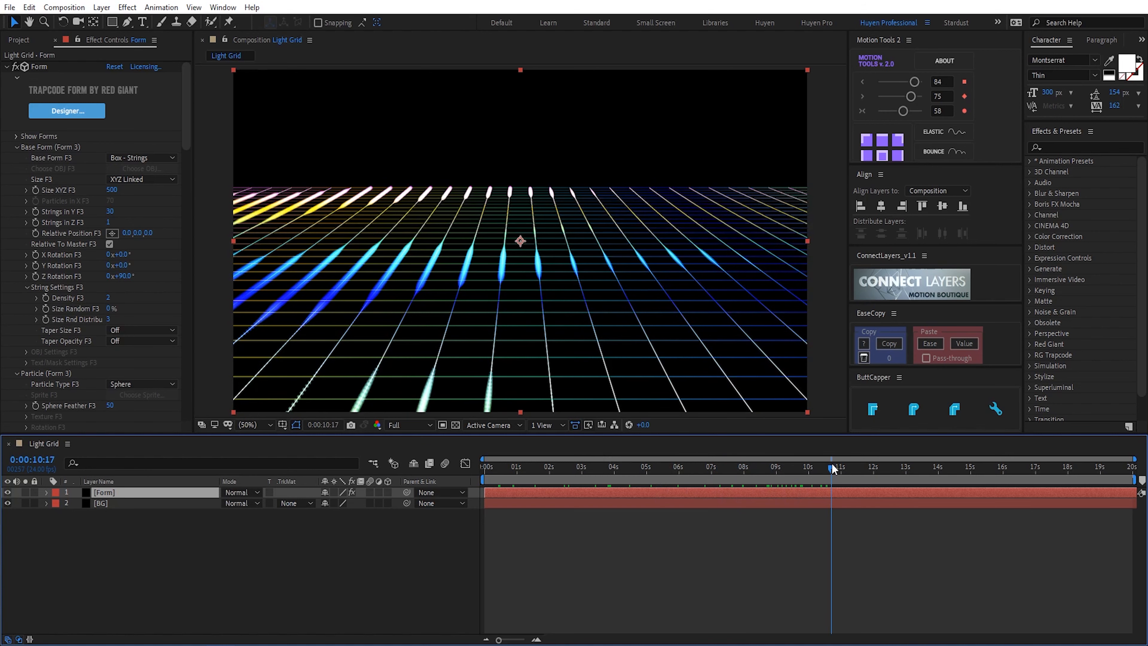
click(97, 113)
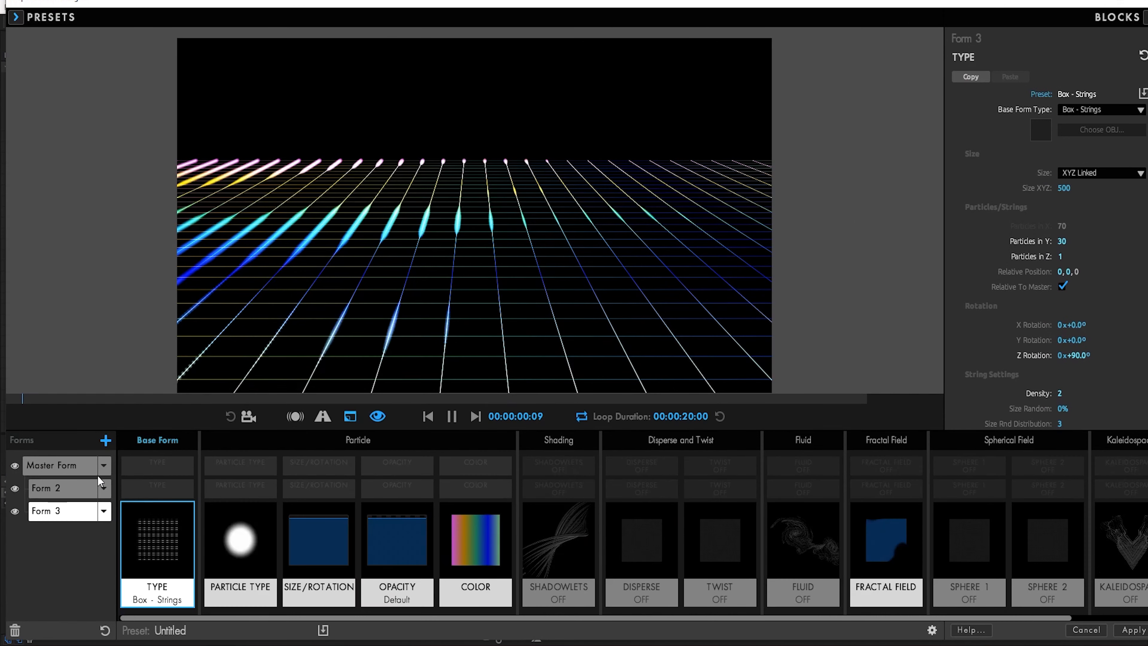
click(59, 487)
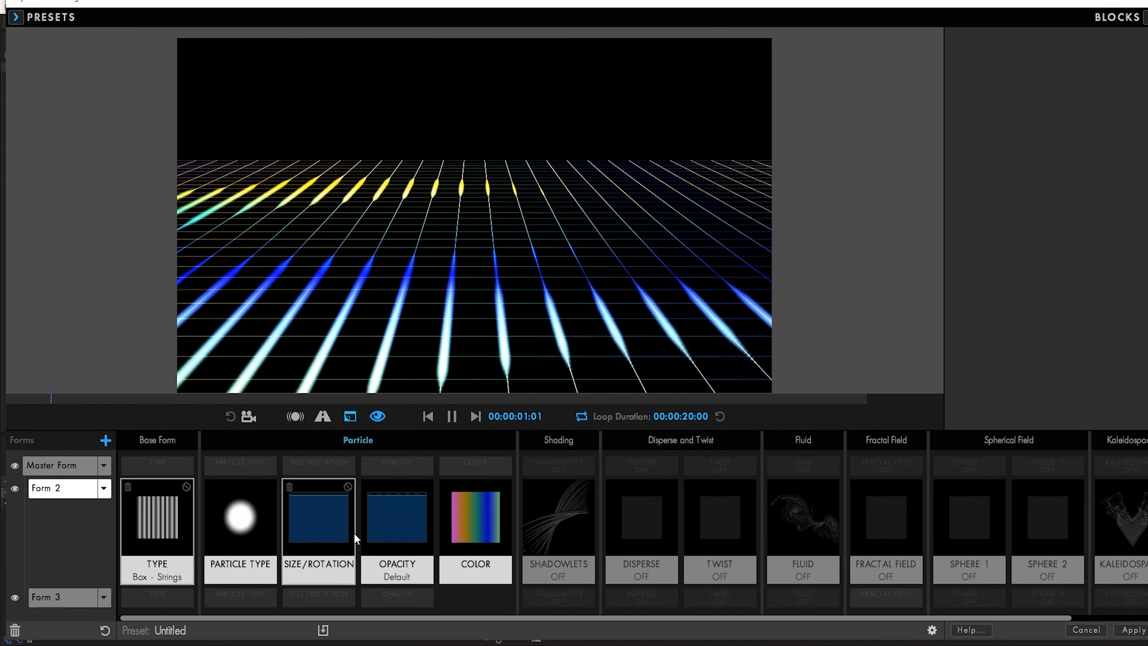
click(59, 464)
click(475, 506)
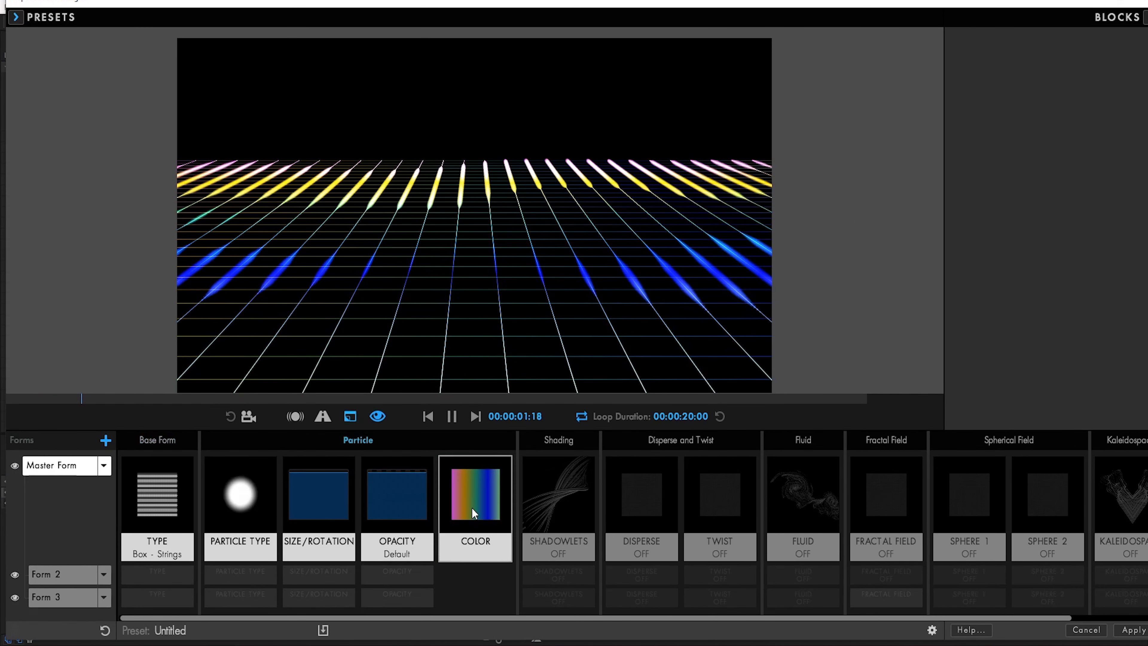
click(1010, 229)
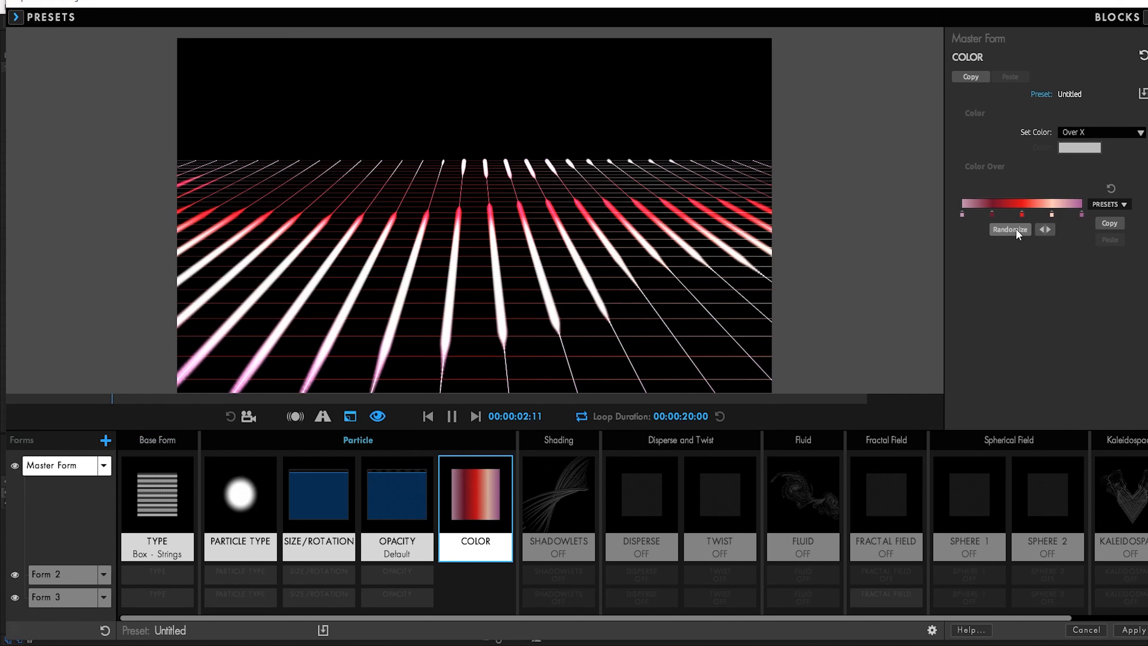
click(1010, 229)
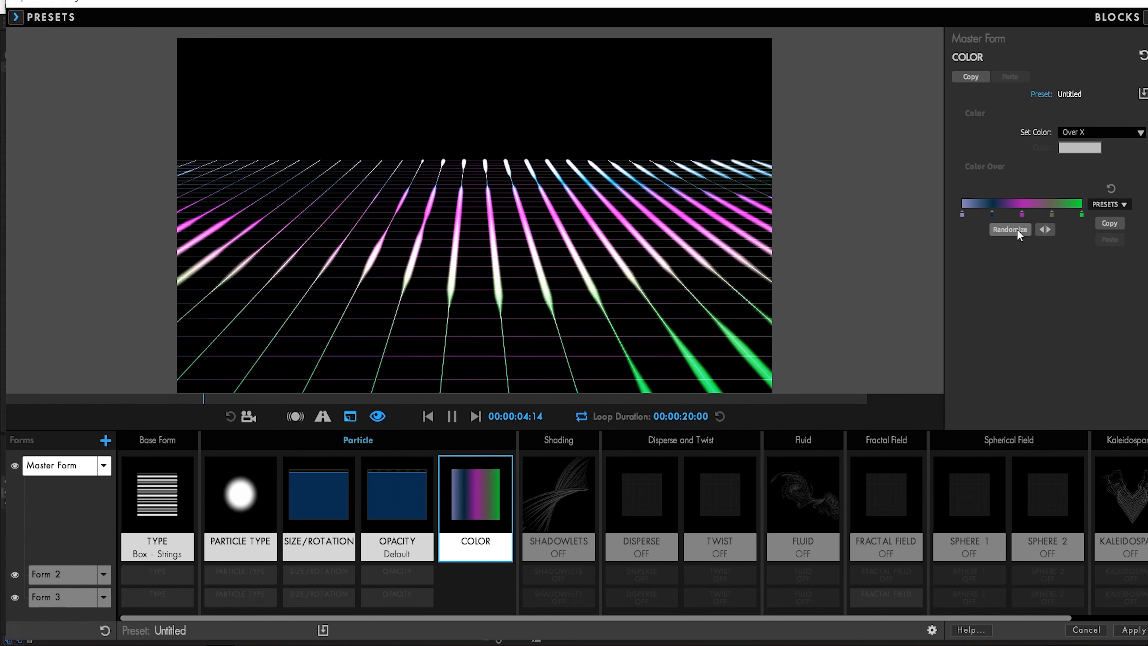
click(1016, 228)
click(1017, 229)
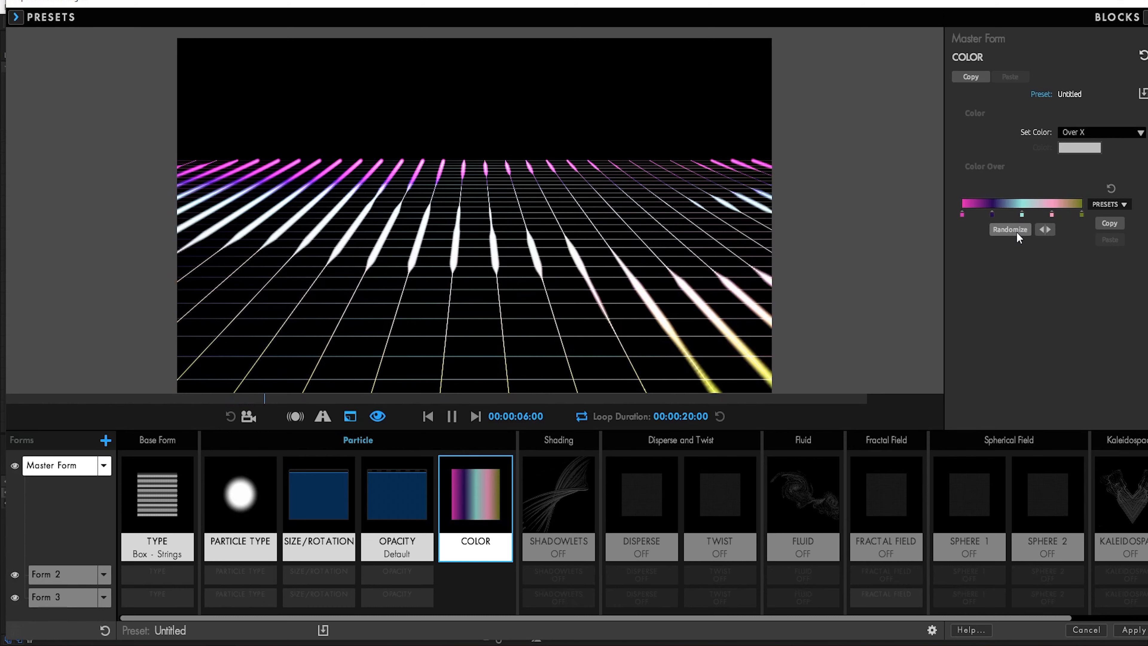
click(1017, 229)
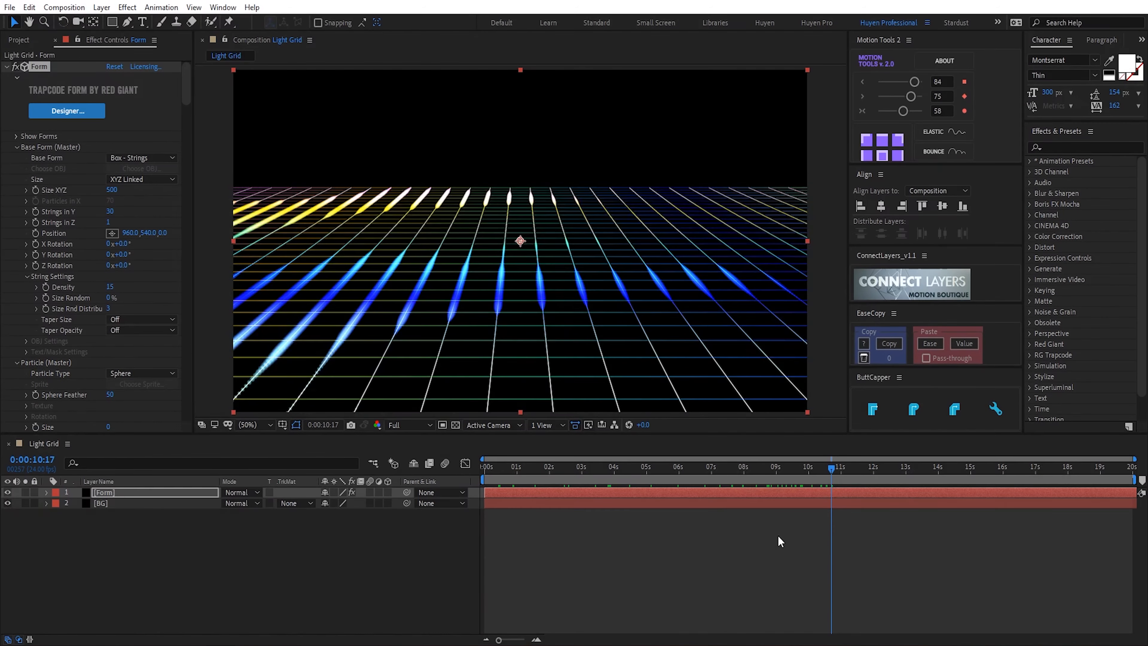
click(404, 563)
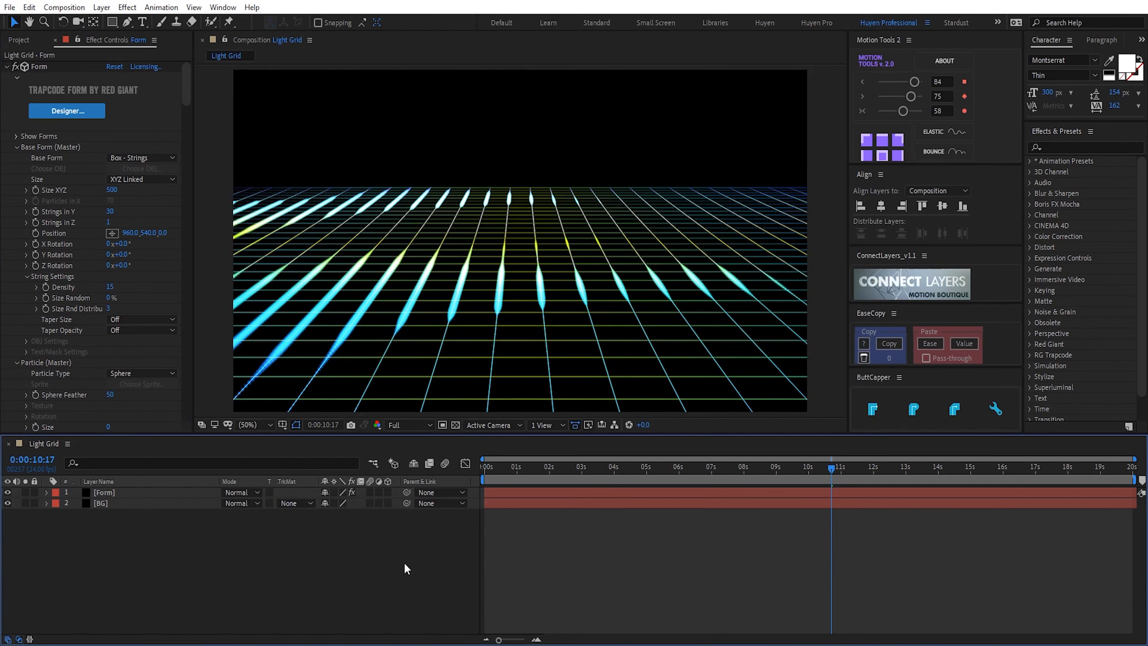
Apply the Gradient Ramp effect to the BG layer.
click(167, 504)
key(ctrl+space)
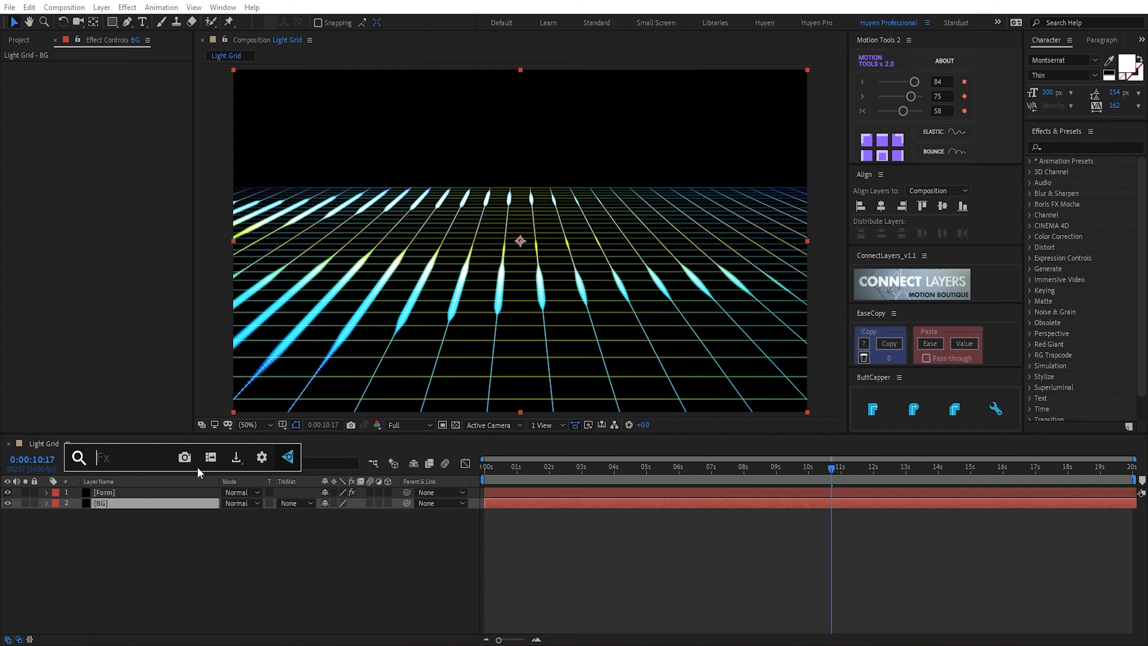
text(gra)
click(139, 513)
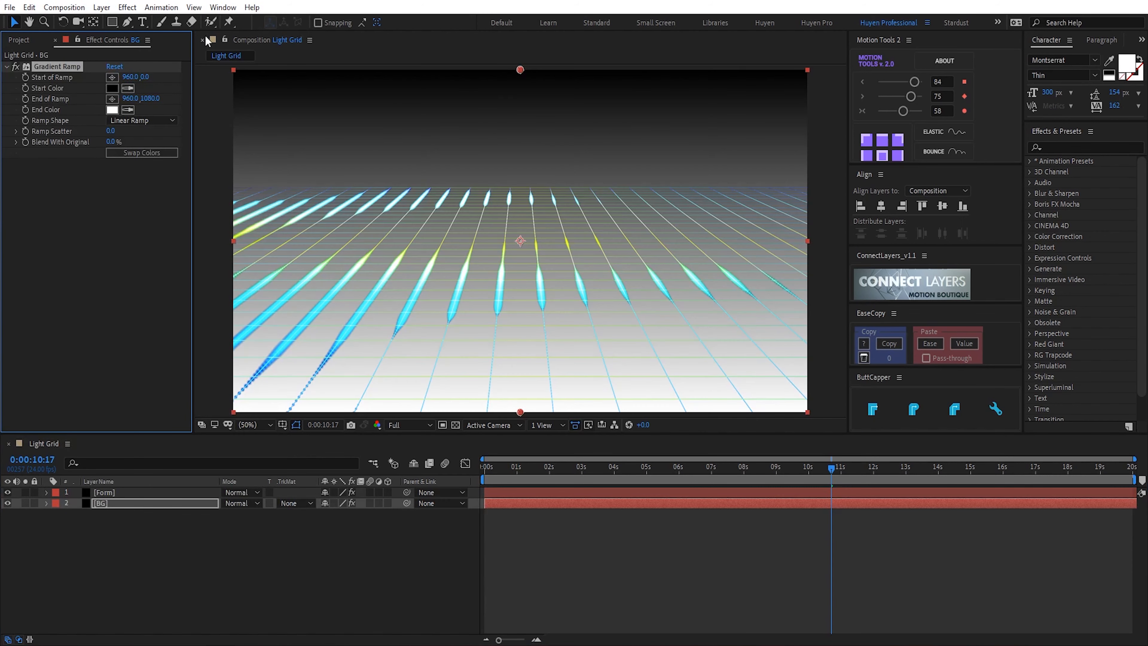
Set the Gradient Ramp's Start Color to teal 00595F and its End Color to near-black blue 020211.
click(112, 88)
mouse_move(965, 262)
mouse_down()
mouse_move(961, 247)
mouse_move(944, 268)
mouse_up()
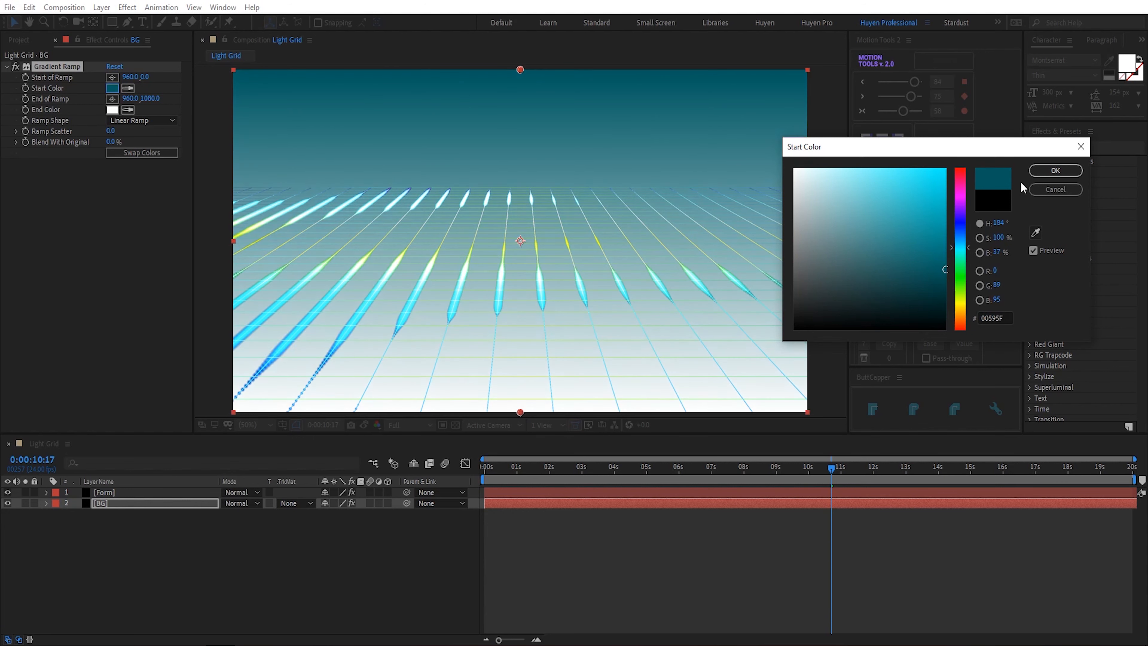
click(1056, 171)
click(111, 110)
click(959, 222)
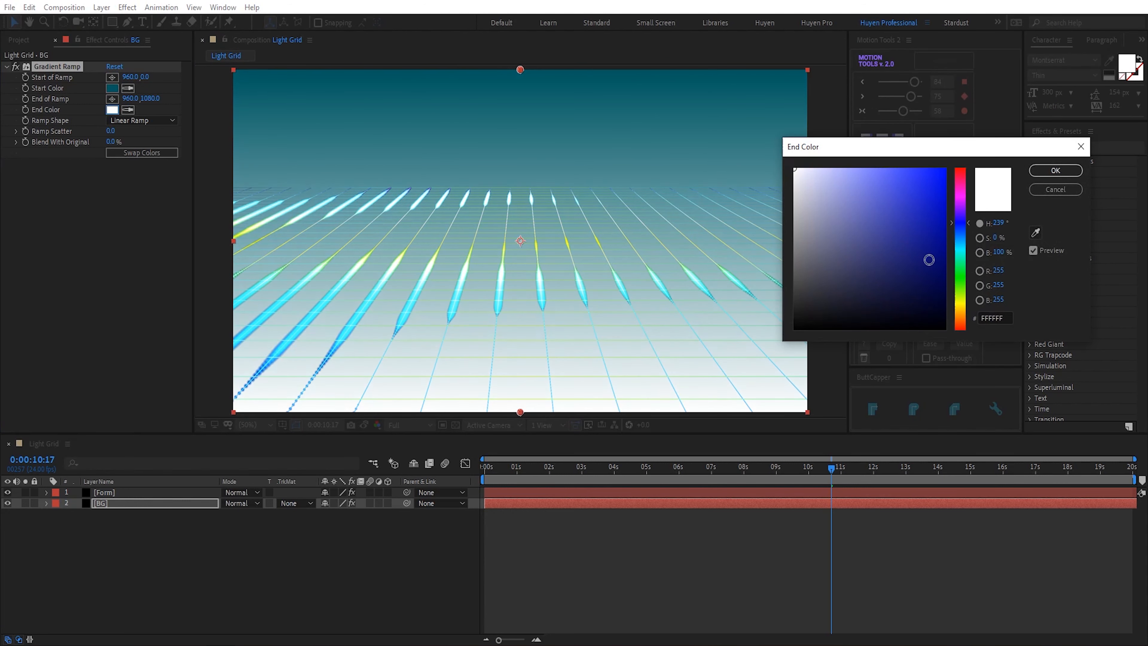
click(928, 300)
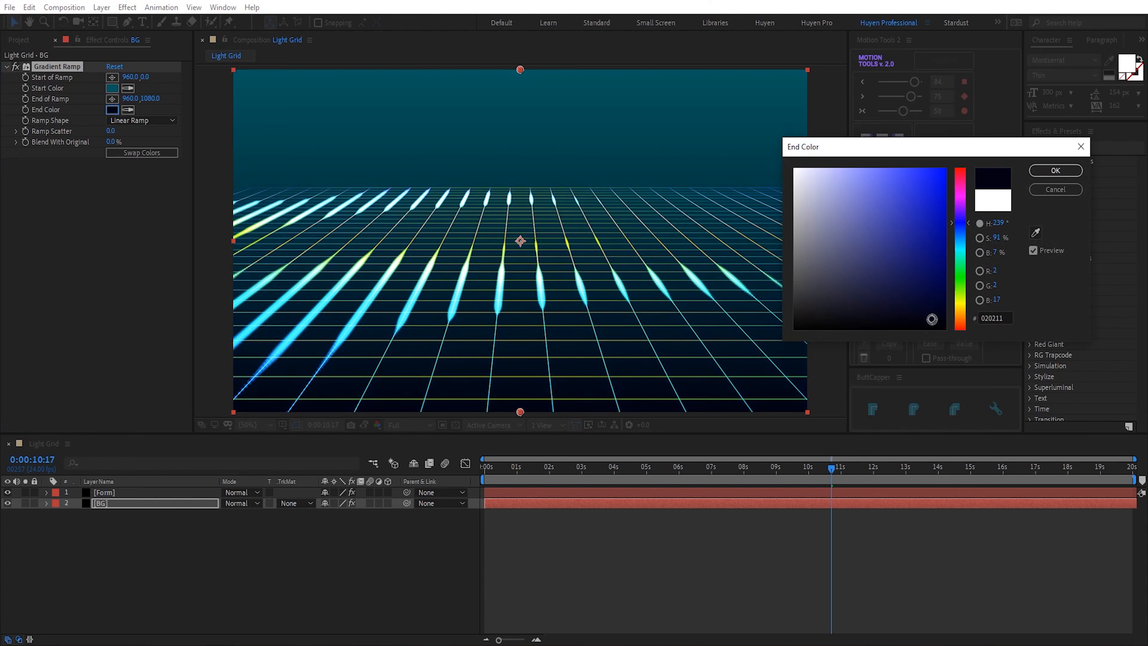
click(1055, 170)
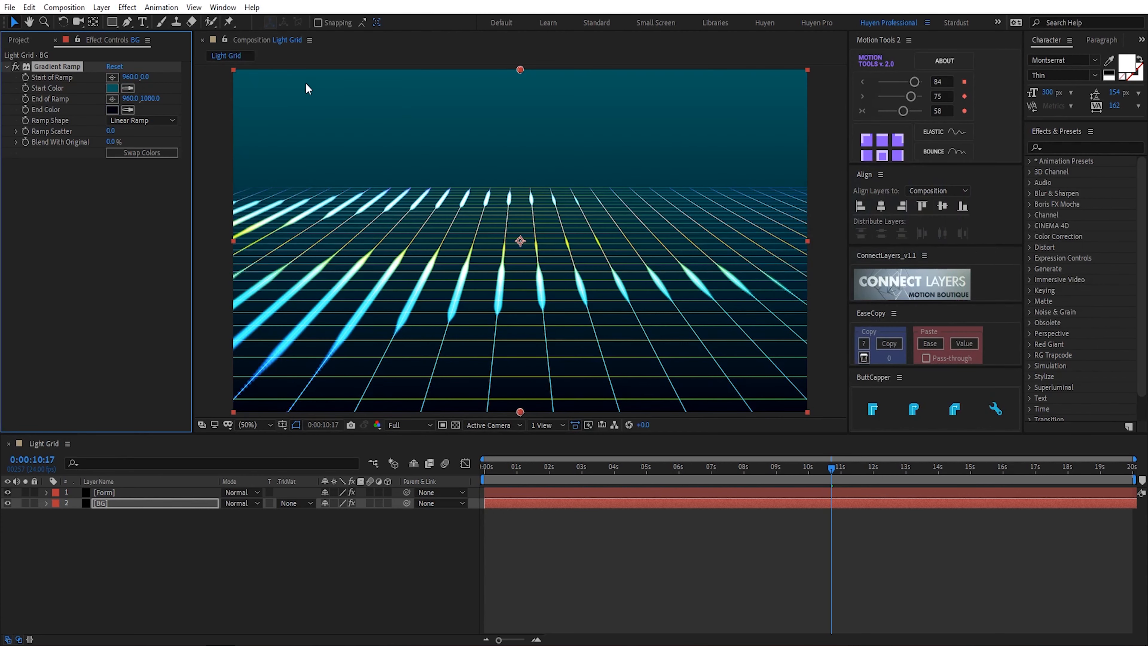
Darken the Gradient Ramp's Start Color to 024448.
click(113, 87)
click(939, 288)
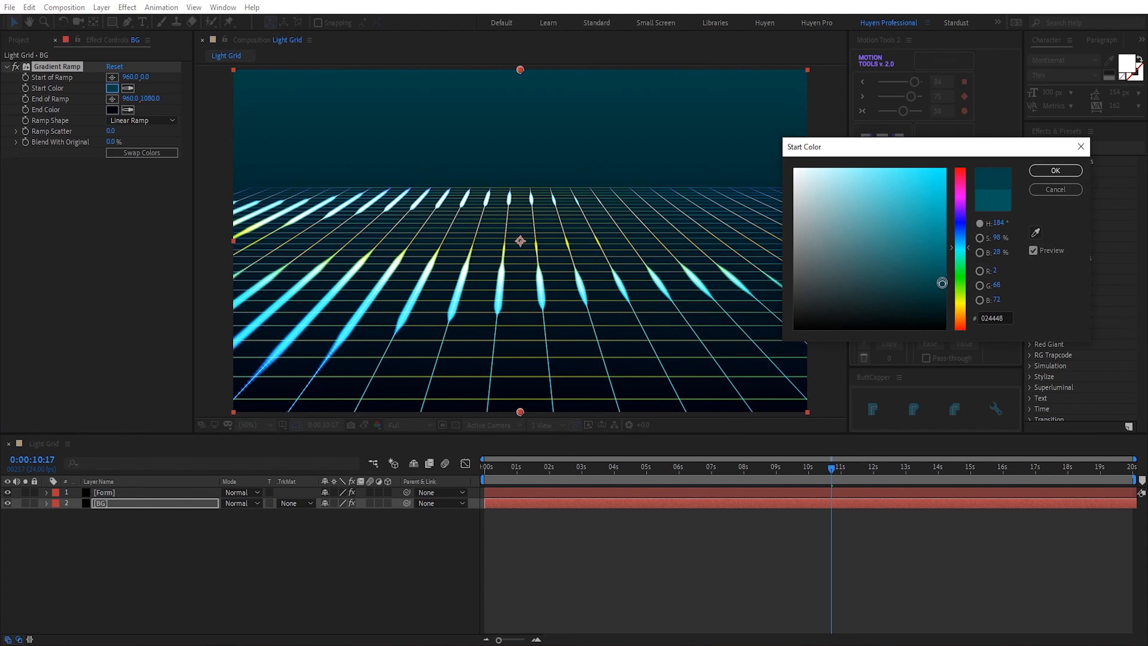
click(1056, 171)
Add an adjustment layer above the Form layer and name it Shine.
right_click(273, 603)
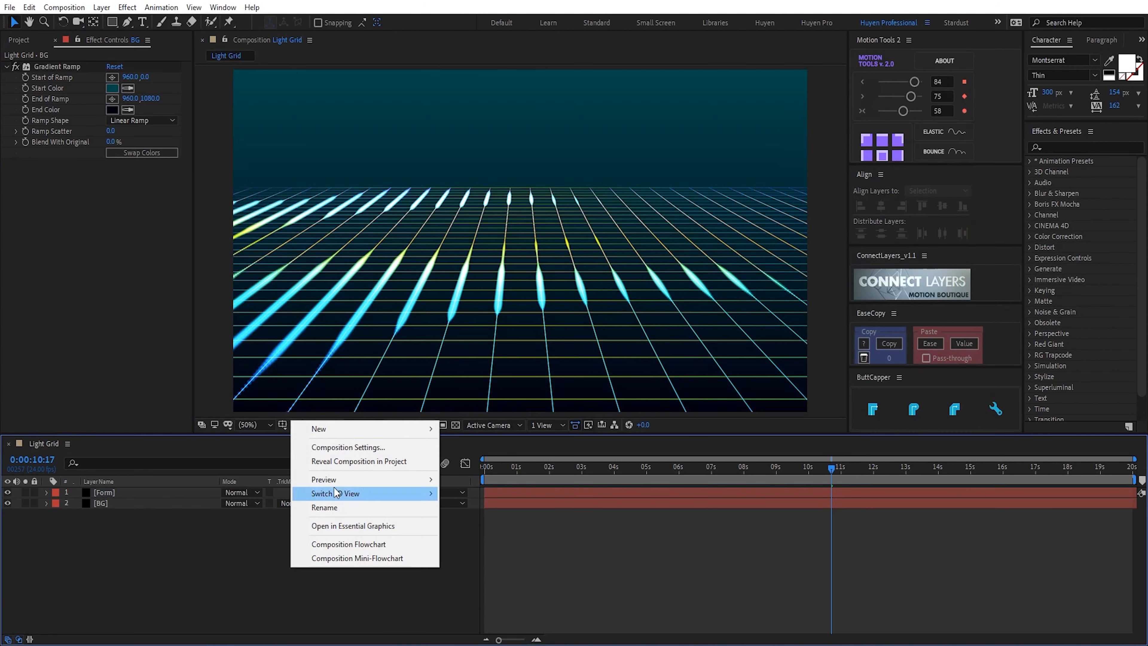
mouse_move(344, 429)
click(482, 531)
key(Return)
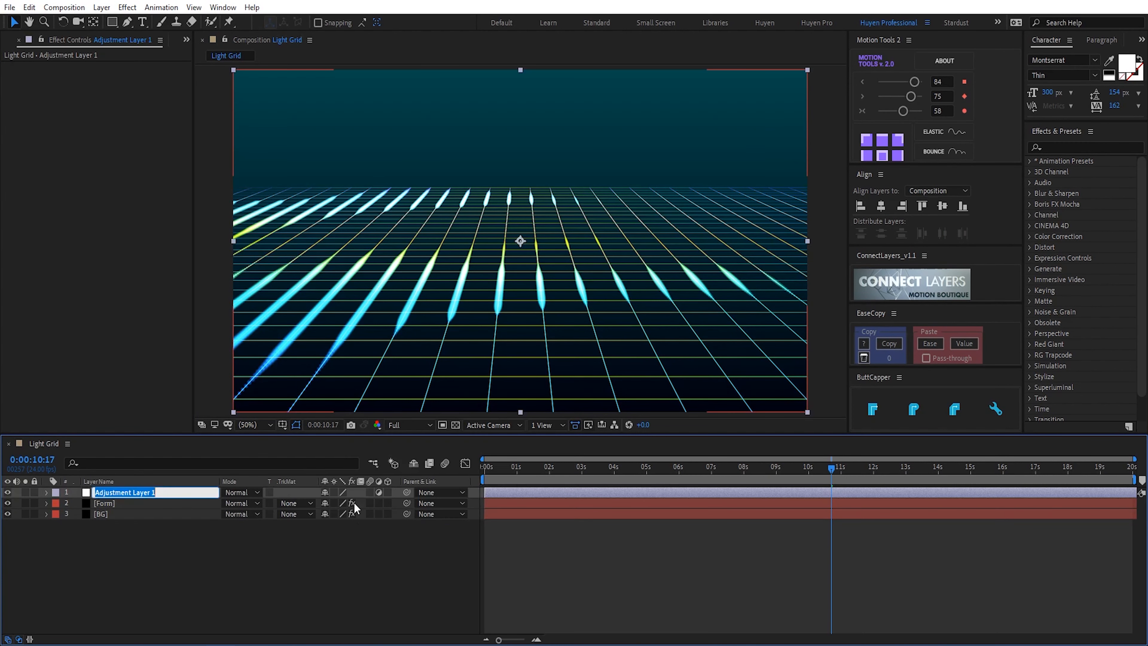
text(Shine)
key(Return)
Apply the Trapcode Shine effect to the Shine layer and set its Colorize preset to Chemistry.
key(ctrl+space)
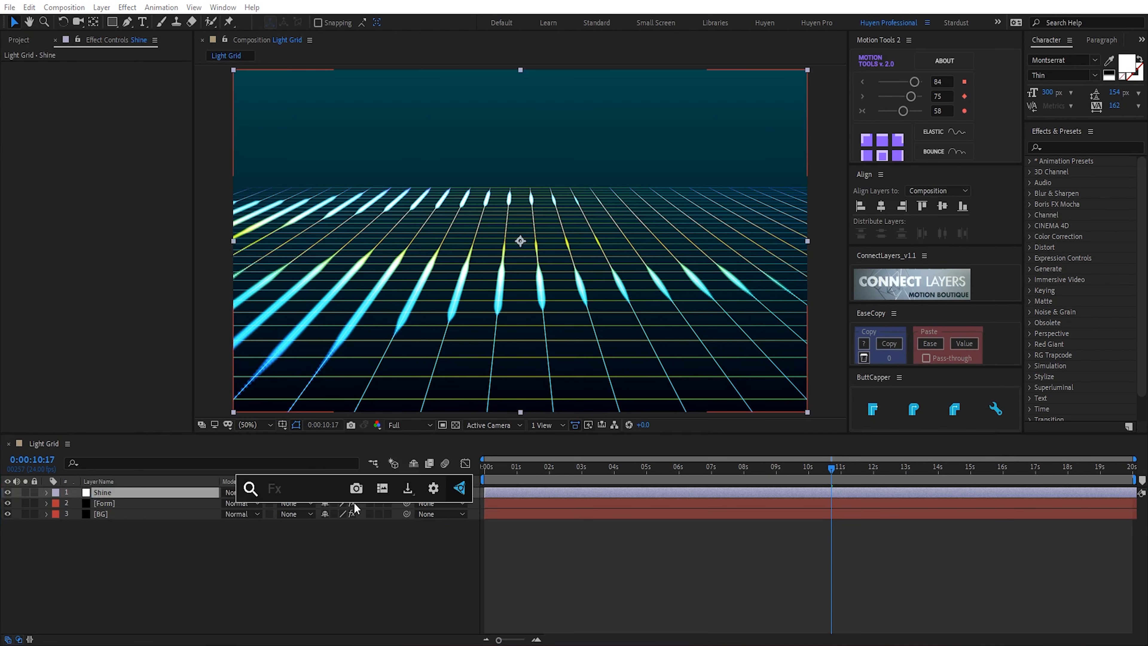
text(shine)
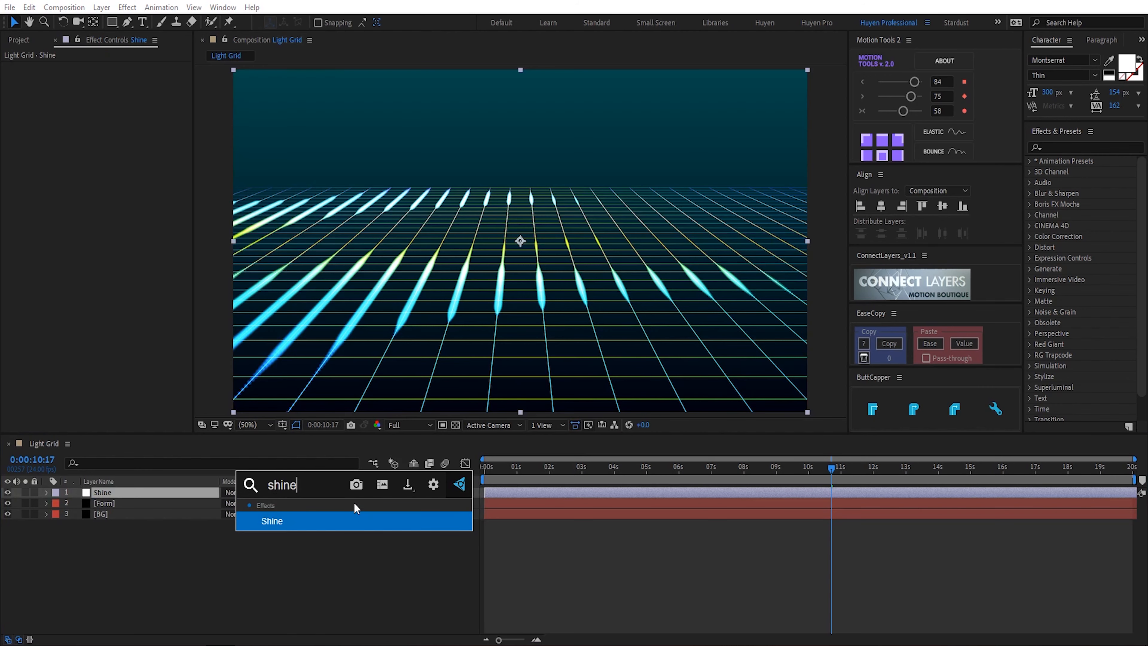
click(298, 524)
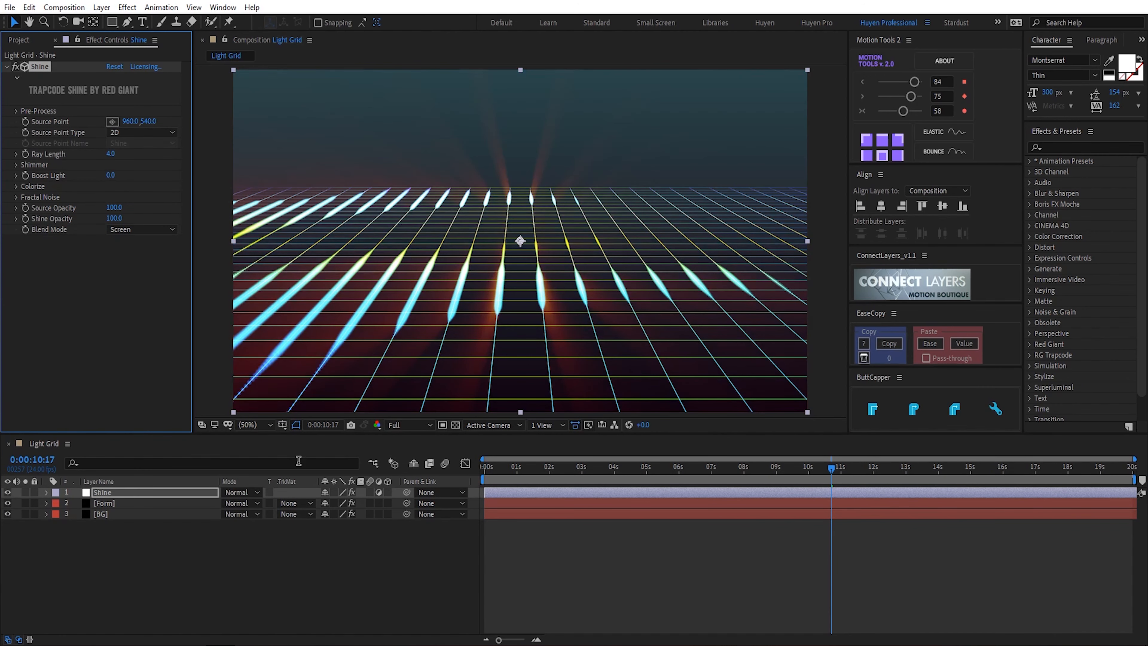
click(15, 186)
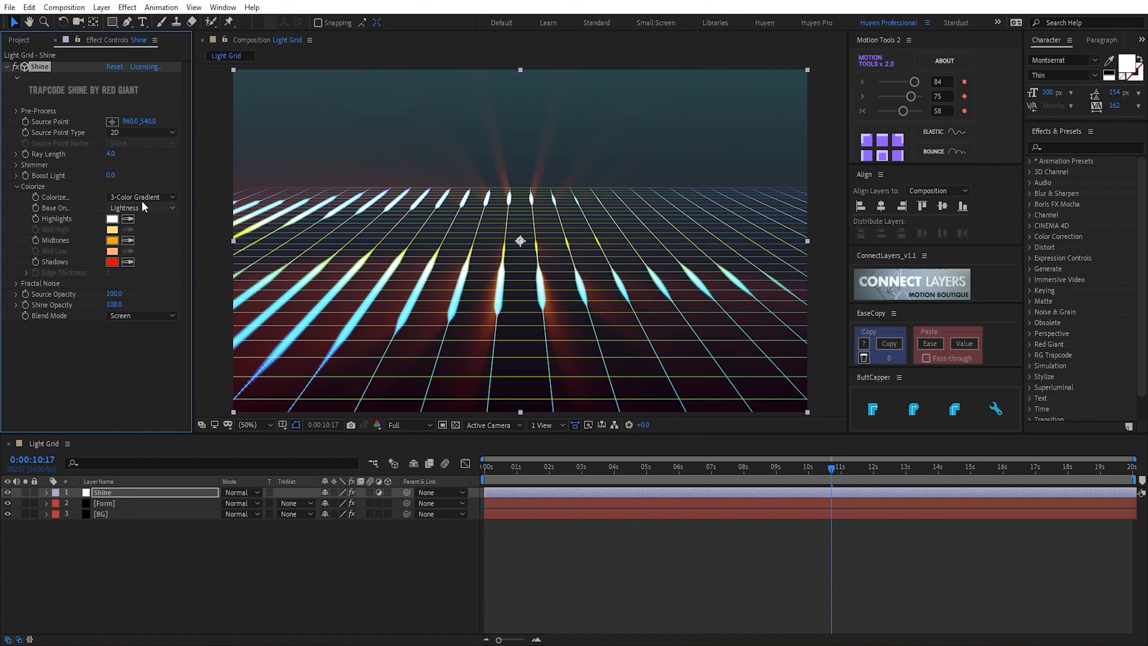
click(142, 198)
click(192, 220)
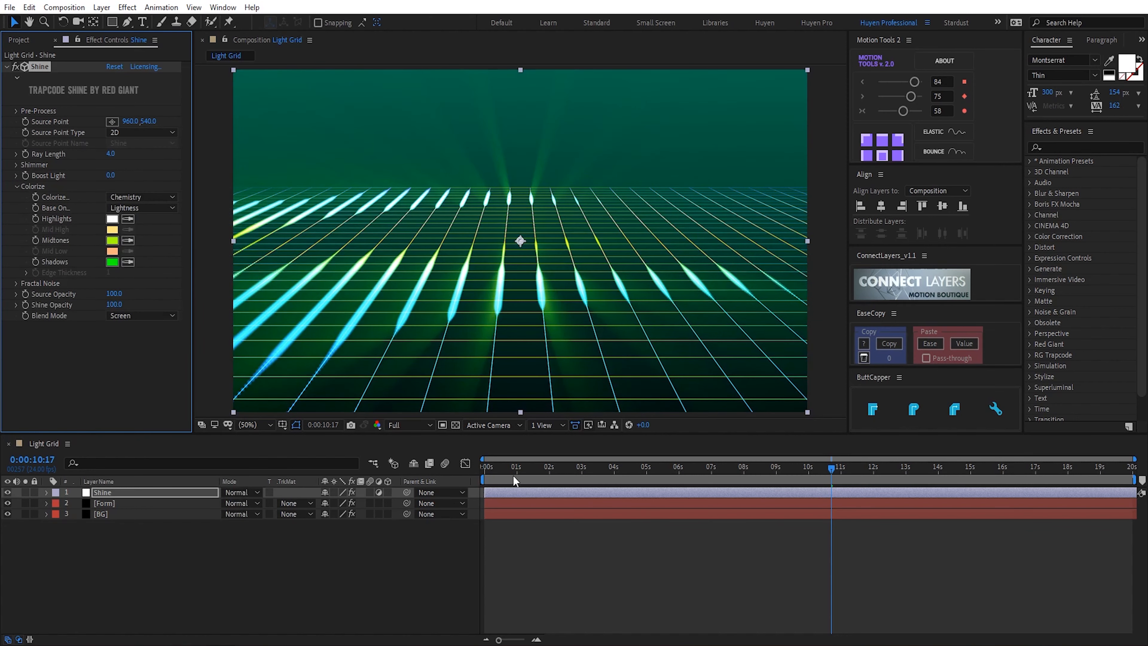
Scrub to 0:00:04:15 to check the light rays and look up Shine among the RG Trapcode effects.
drag(513, 470, 633, 471)
click(127, 517)
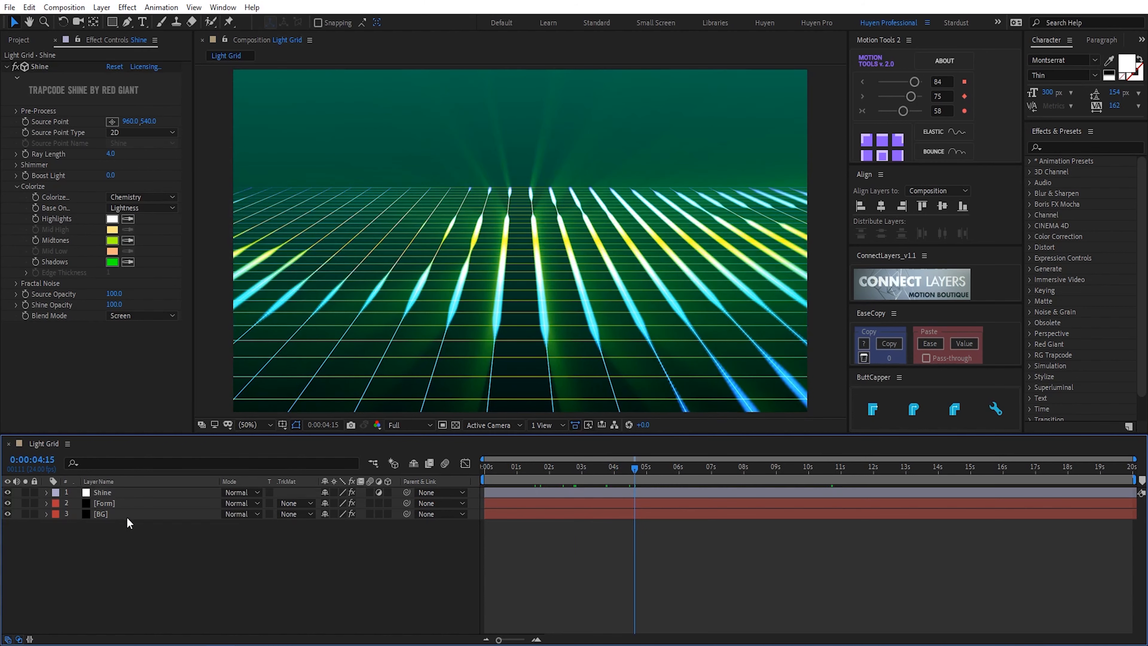
click(136, 492)
click(131, 8)
mouse_move(177, 294)
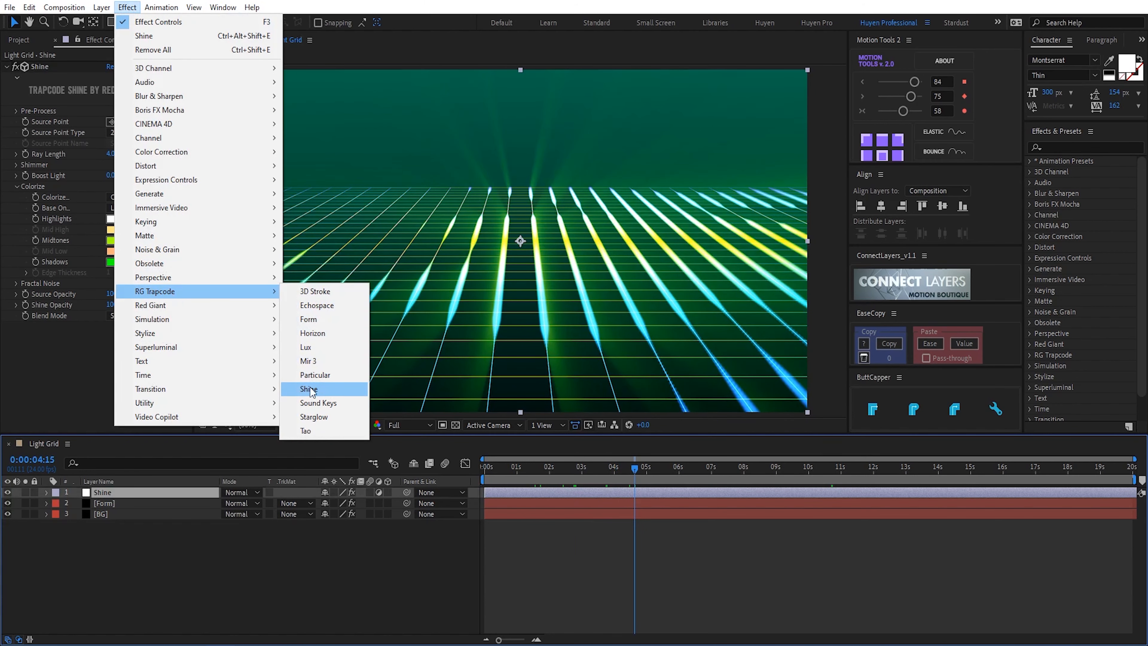
click(167, 601)
Return to the start of the composition and play the preview.
drag(501, 472, 461, 472)
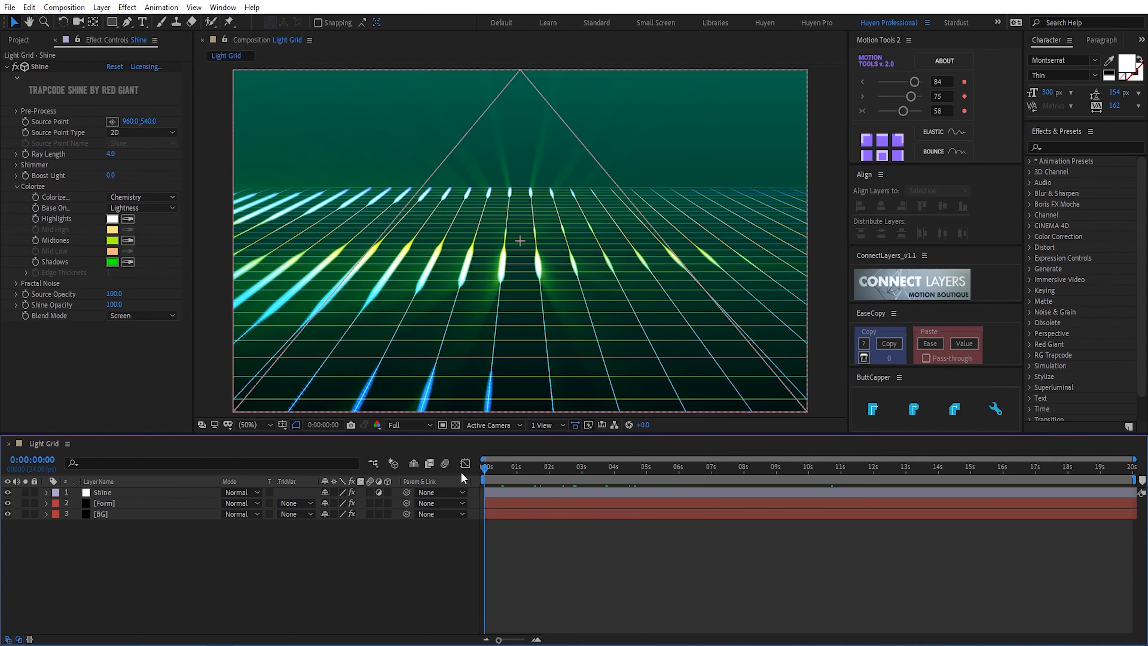
key(space)
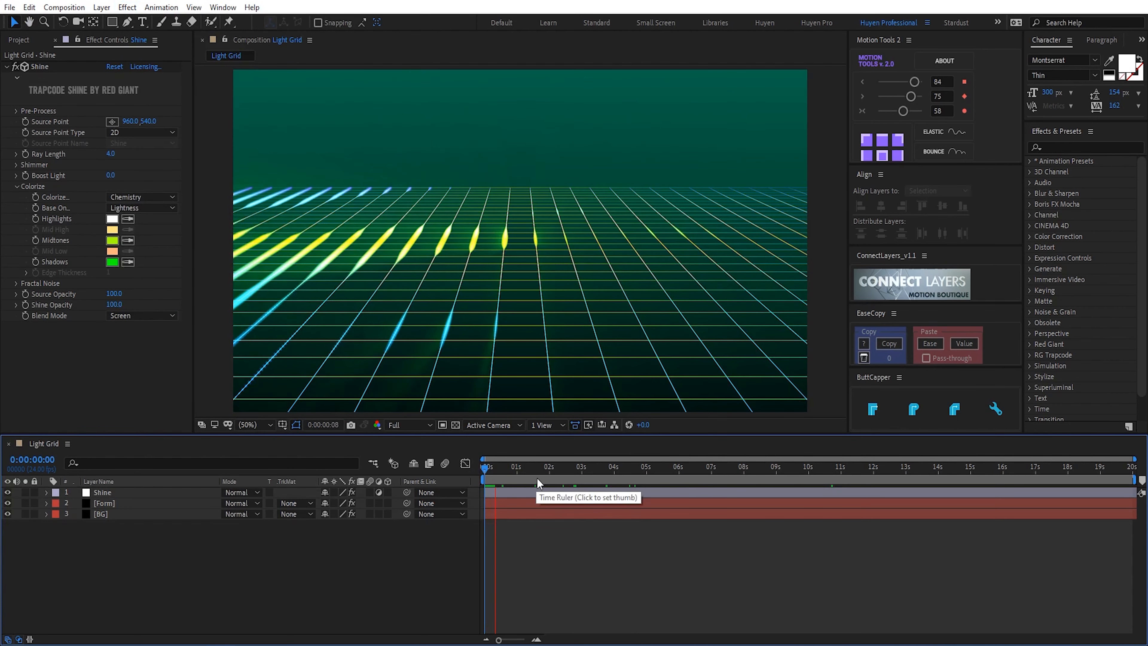